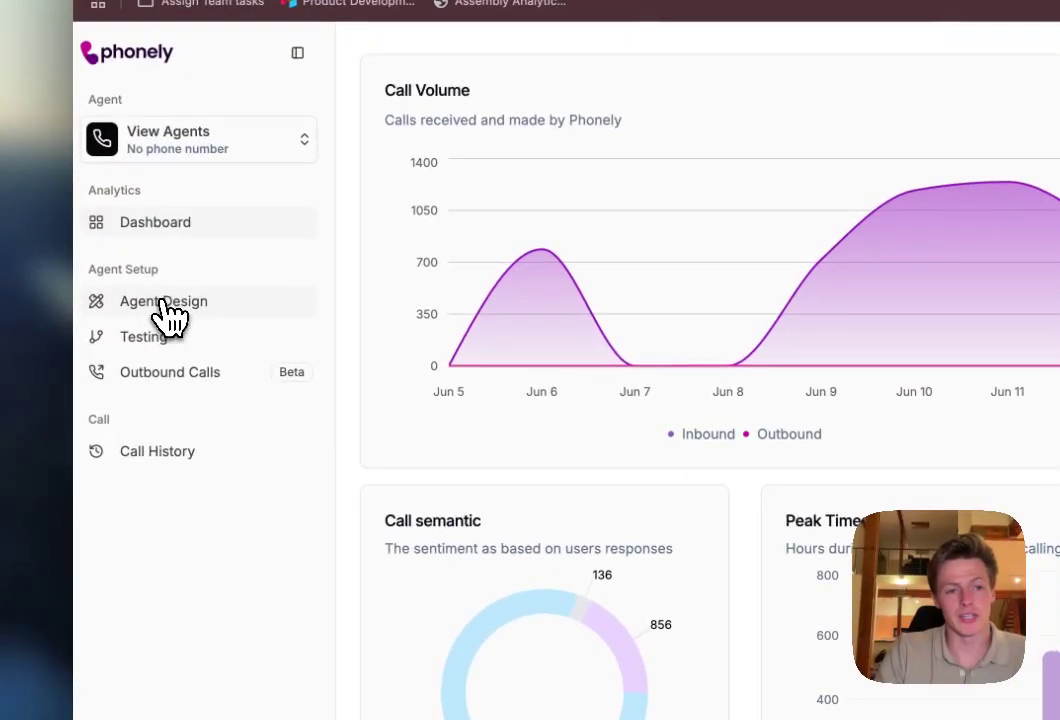
- On Agent Design, browse the Brooke voice library and close the Clone Voice form unused
{"action": "left_click", "coordinate": [166, 305]}
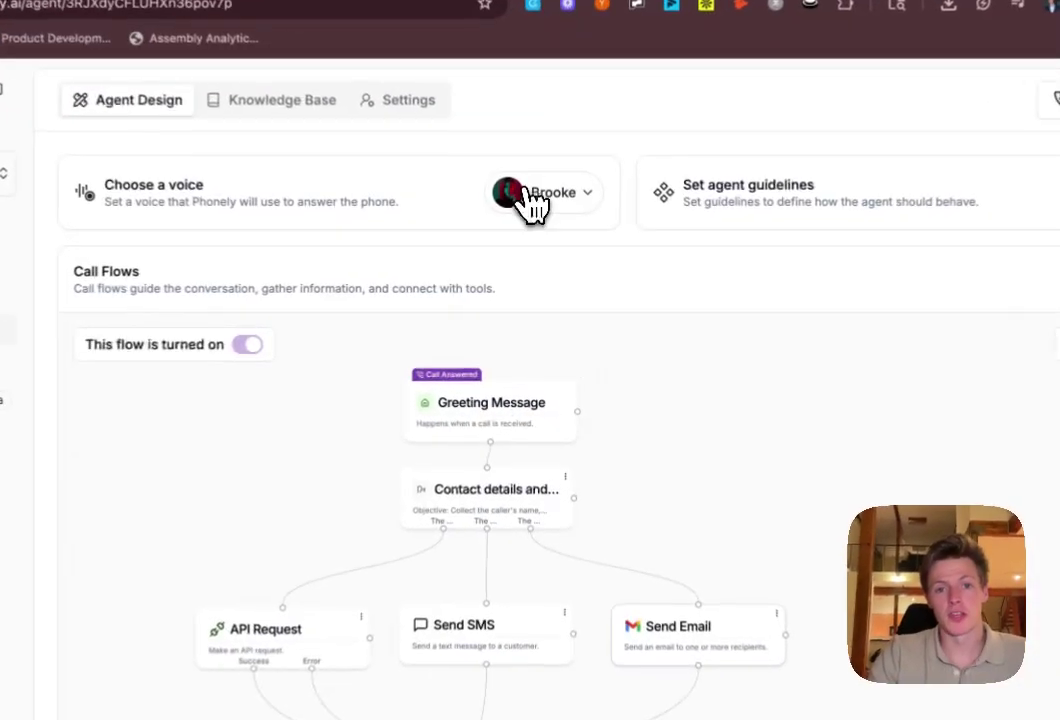
{"action": "left_click", "coordinate": [535, 214]}
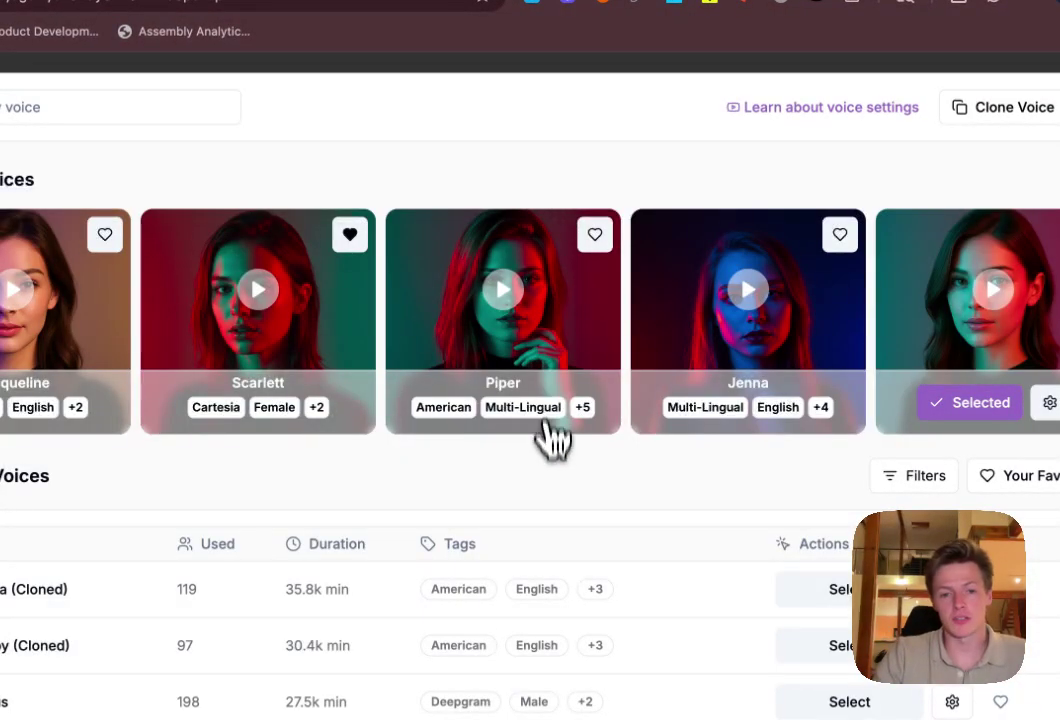
{"action": "scroll", "coordinate": [549, 470], "scroll_direction": "down", "scroll_amount": 3}
{"action": "scroll", "coordinate": [417, 477], "scroll_direction": "up", "scroll_amount": 3}
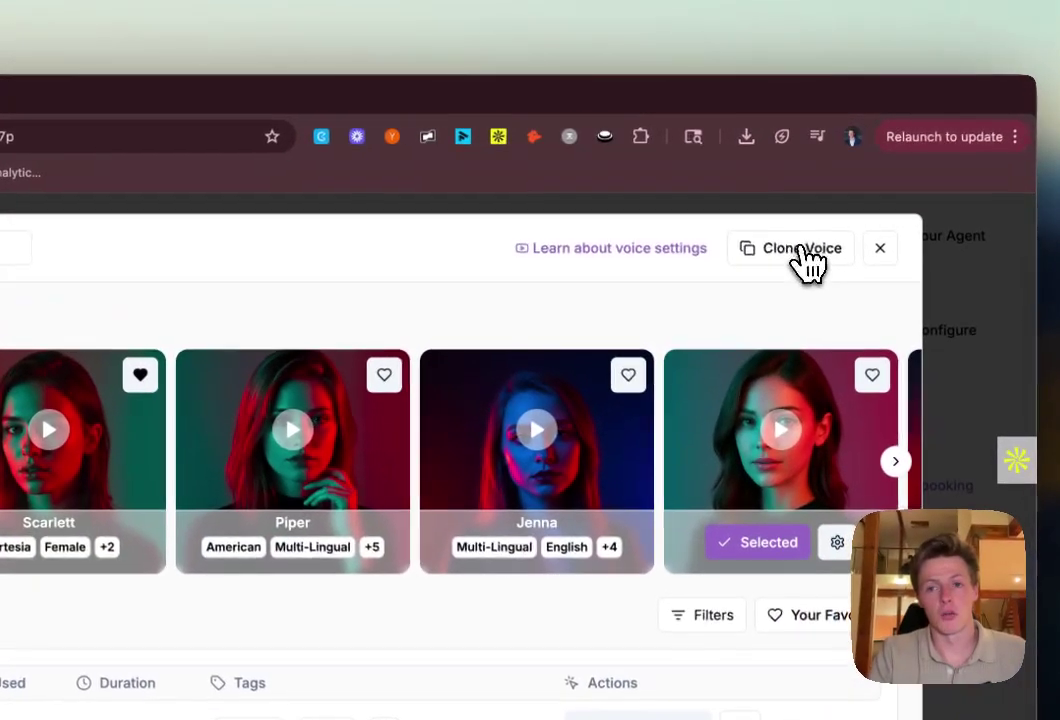
{"action": "left_click", "coordinate": [808, 262]}
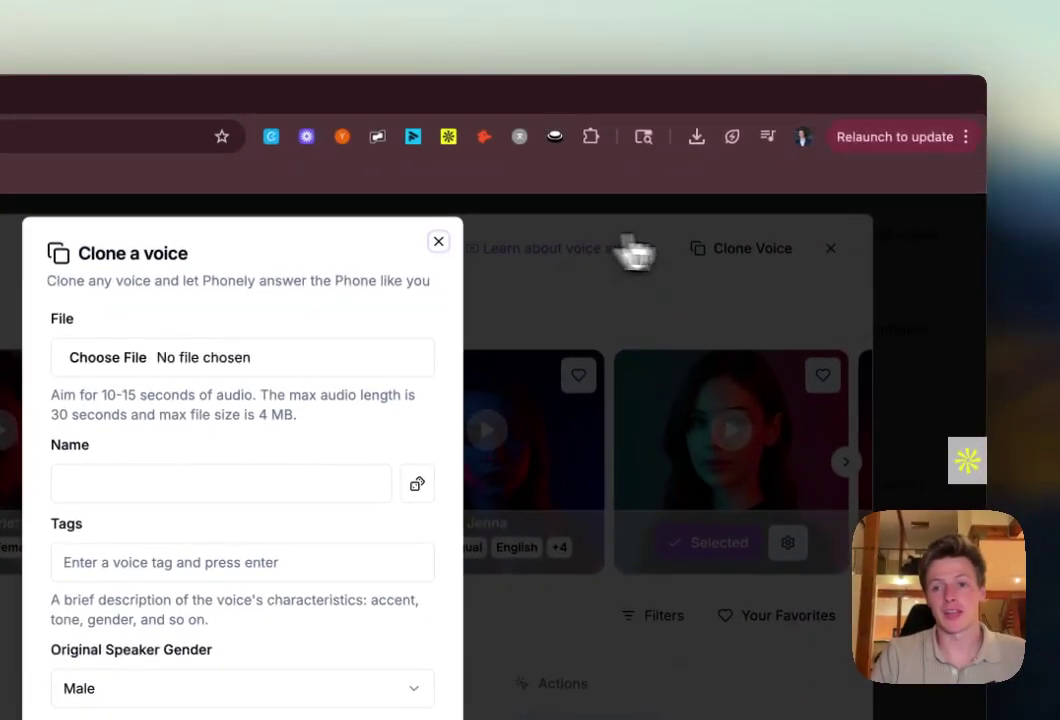
{"action": "left_click", "coordinate": [884, 187]}
{"action": "left_click", "coordinate": [829, 249]}
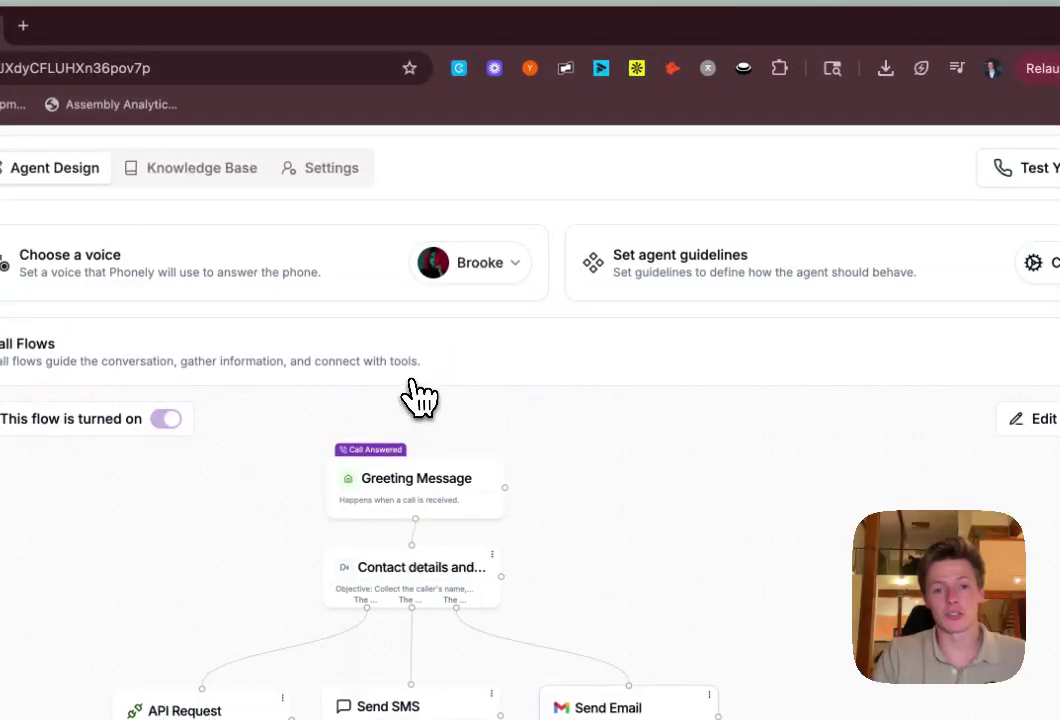
{"action": "left_click", "coordinate": [204, 170]}
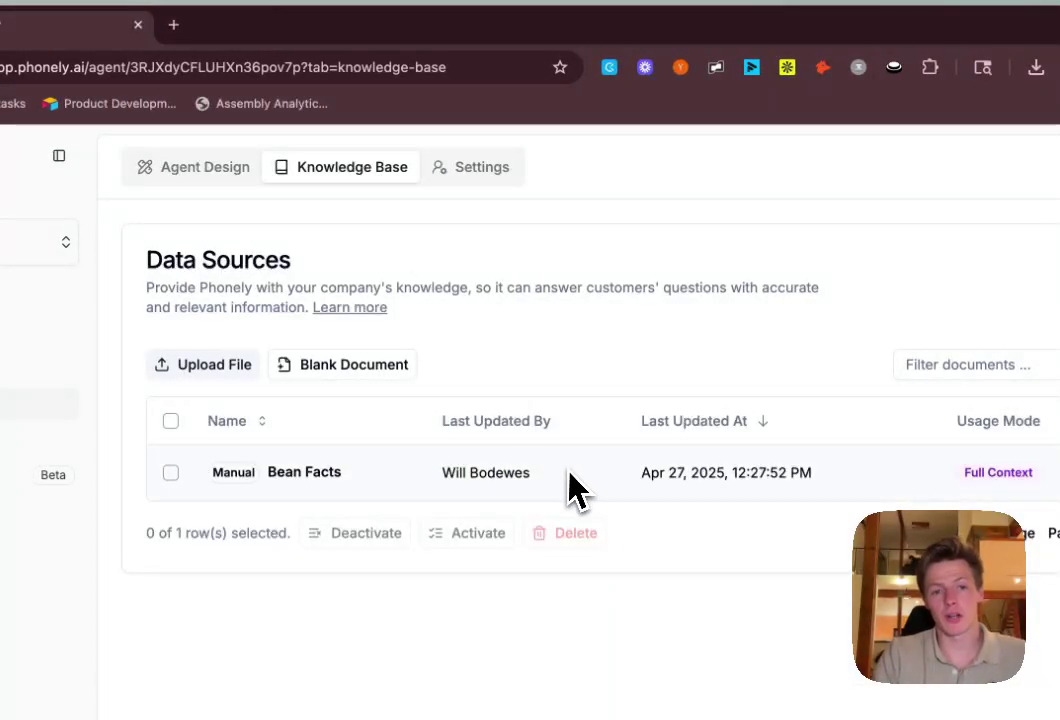
{"action": "left_click", "coordinate": [210, 366]}
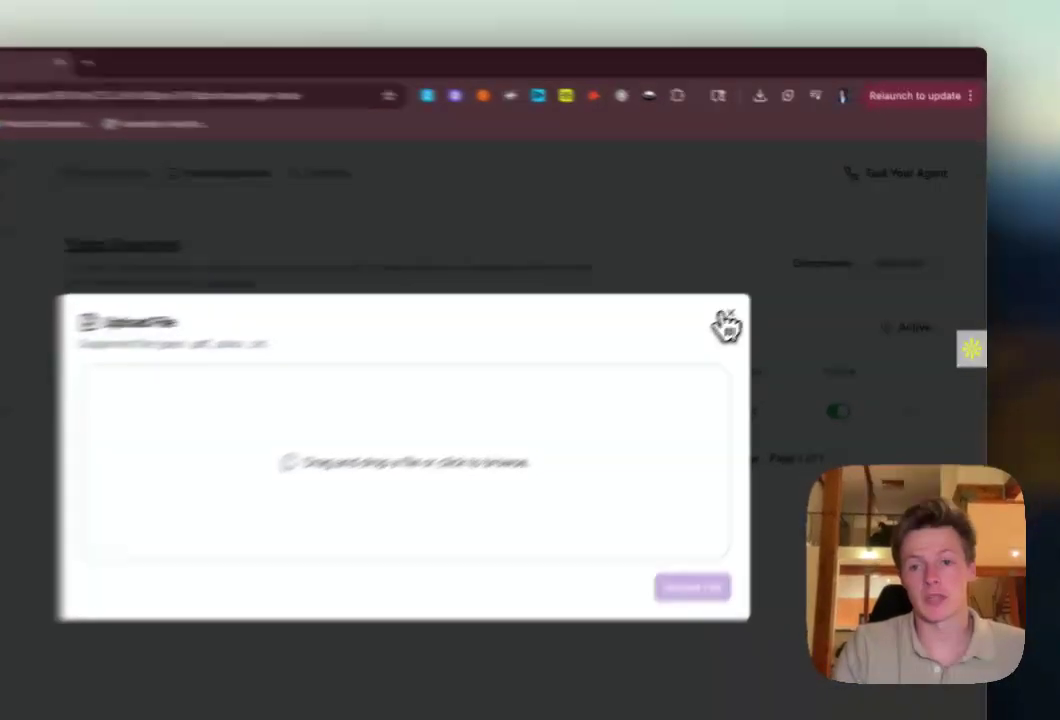
{"action": "left_click", "coordinate": [785, 283]}
{"action": "left_click", "coordinate": [917, 244]}
{"action": "left_click", "coordinate": [95, 329]}
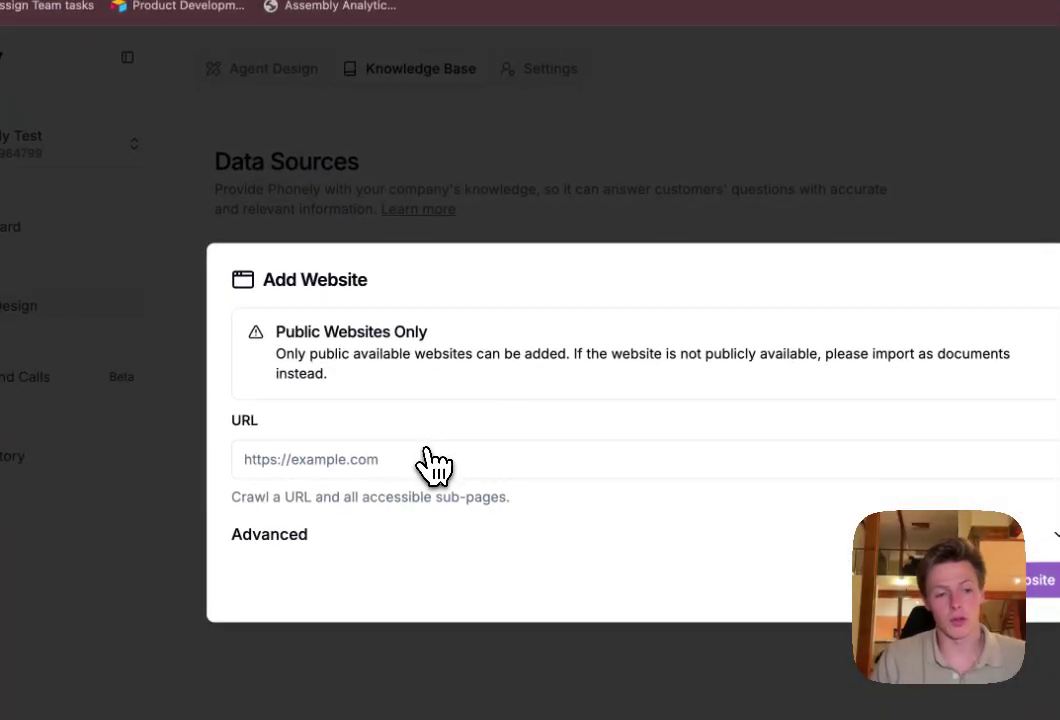
{"action": "key", "text": "Escape"}
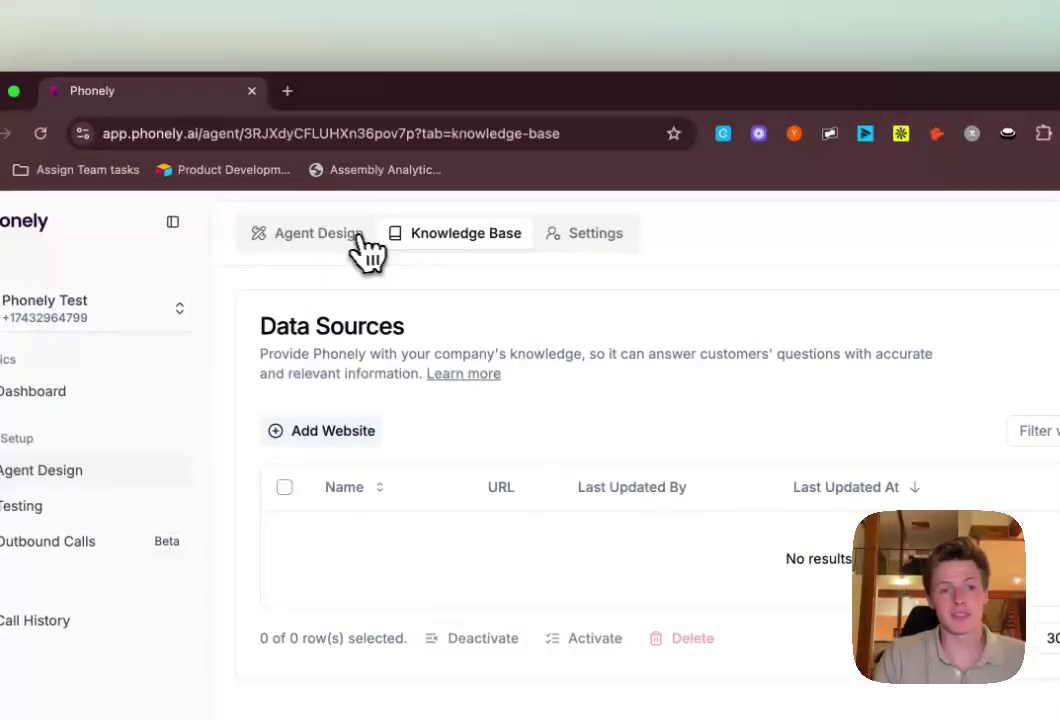
{"action": "left_click", "coordinate": [345, 240]}
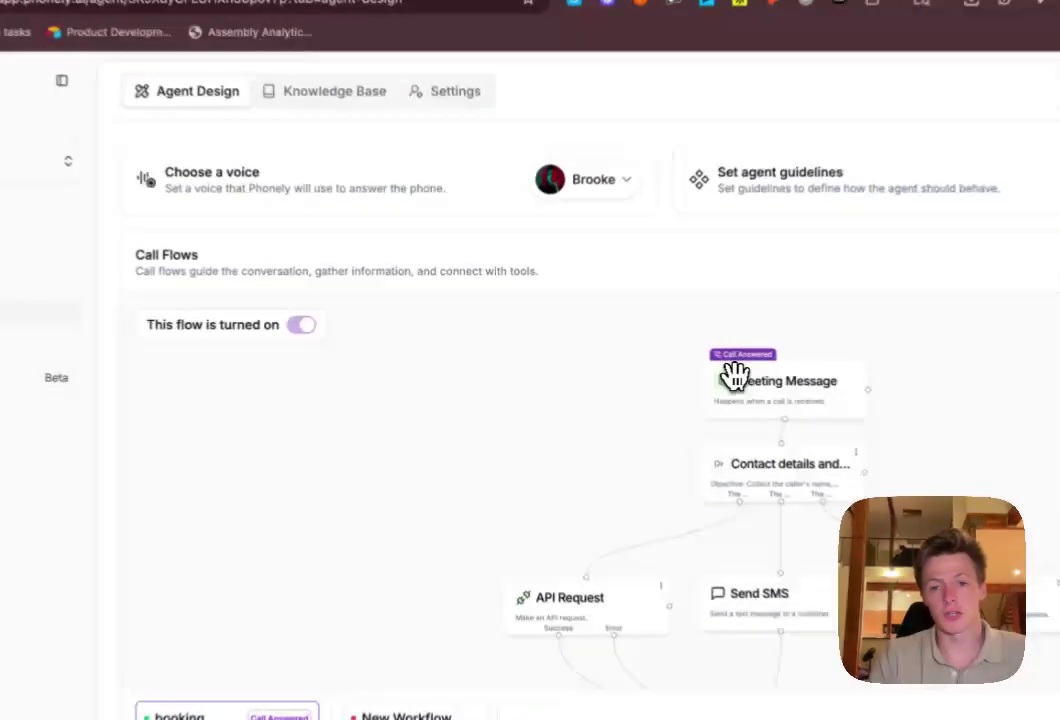
- Open the booking call flow and shift the Contact details node left
{"action": "left_click", "coordinate": [735, 373]}
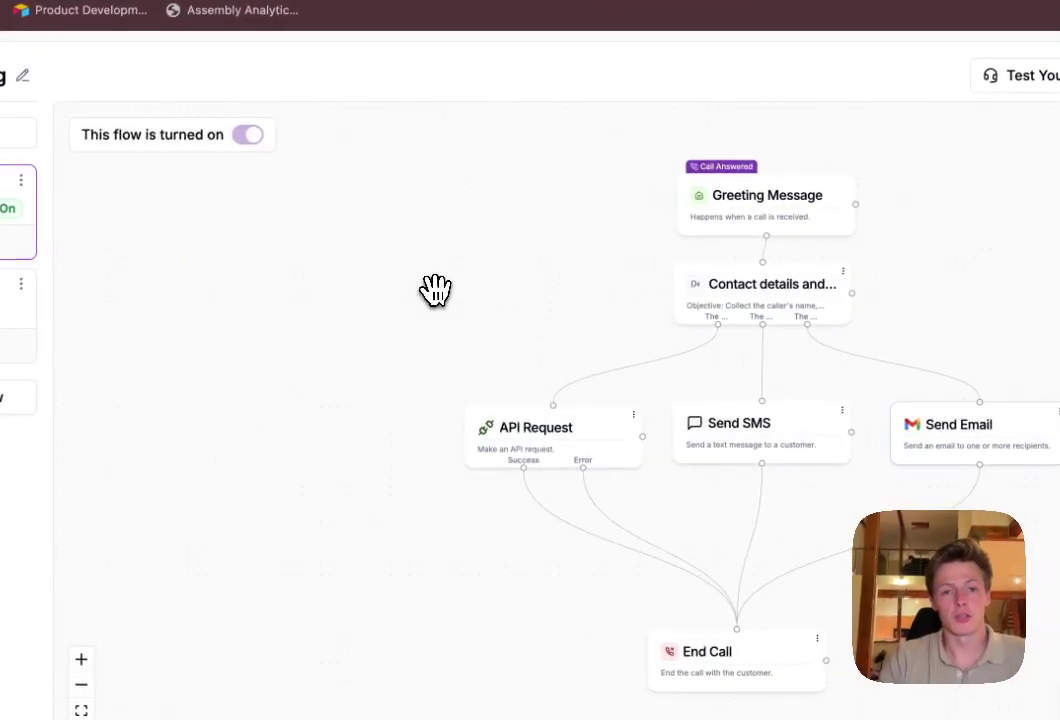
{"action": "left_click_drag", "start_coordinate": [437, 362], "coordinate": [432, 313]}
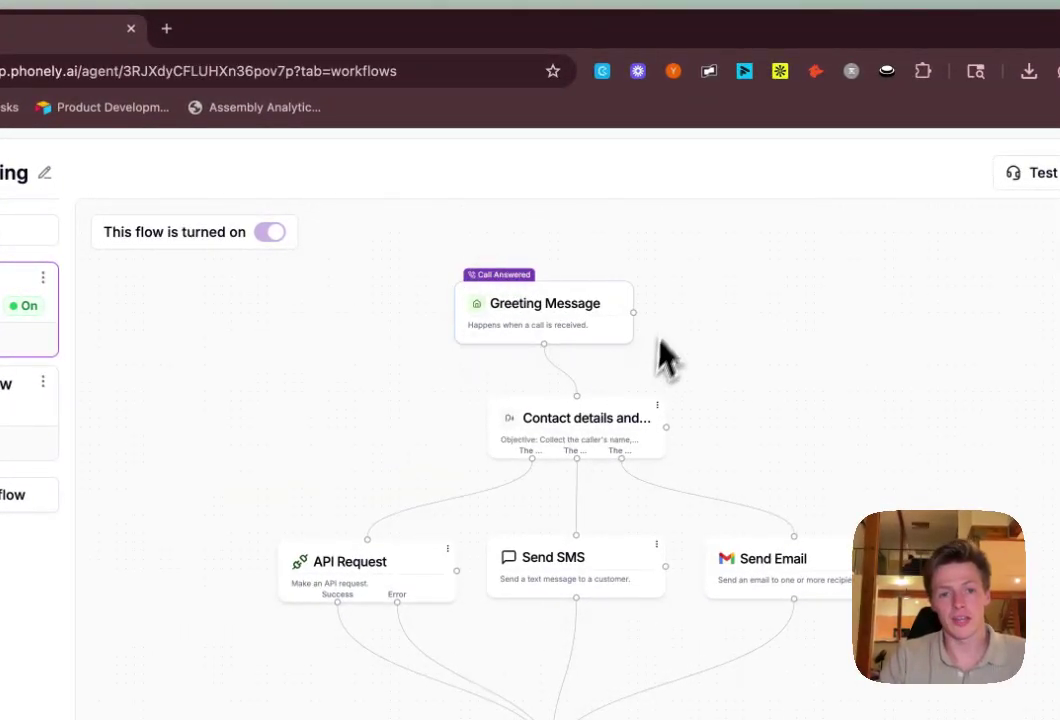
{"action": "left_click_drag", "start_coordinate": [558, 421], "coordinate": [530, 438]}
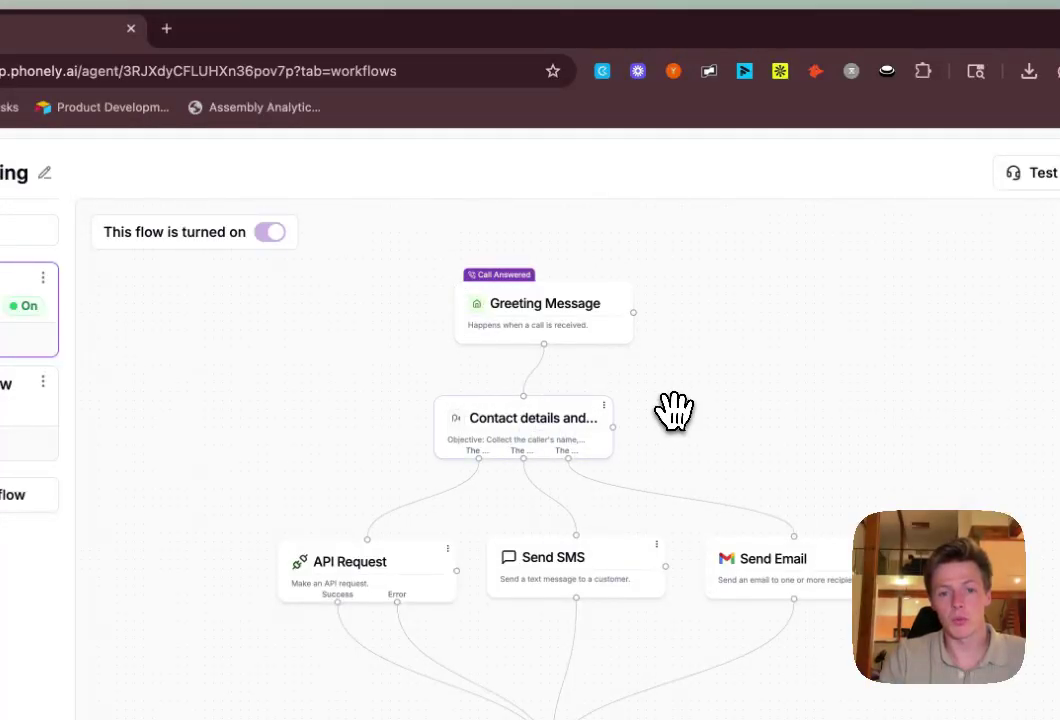
{"action": "left_click_drag", "start_coordinate": [674, 409], "coordinate": [648, 394]}
- Delete the Greeting Message to Contact details link and spread the two nodes apart
{"action": "mouse_move", "coordinate": [539, 367]}
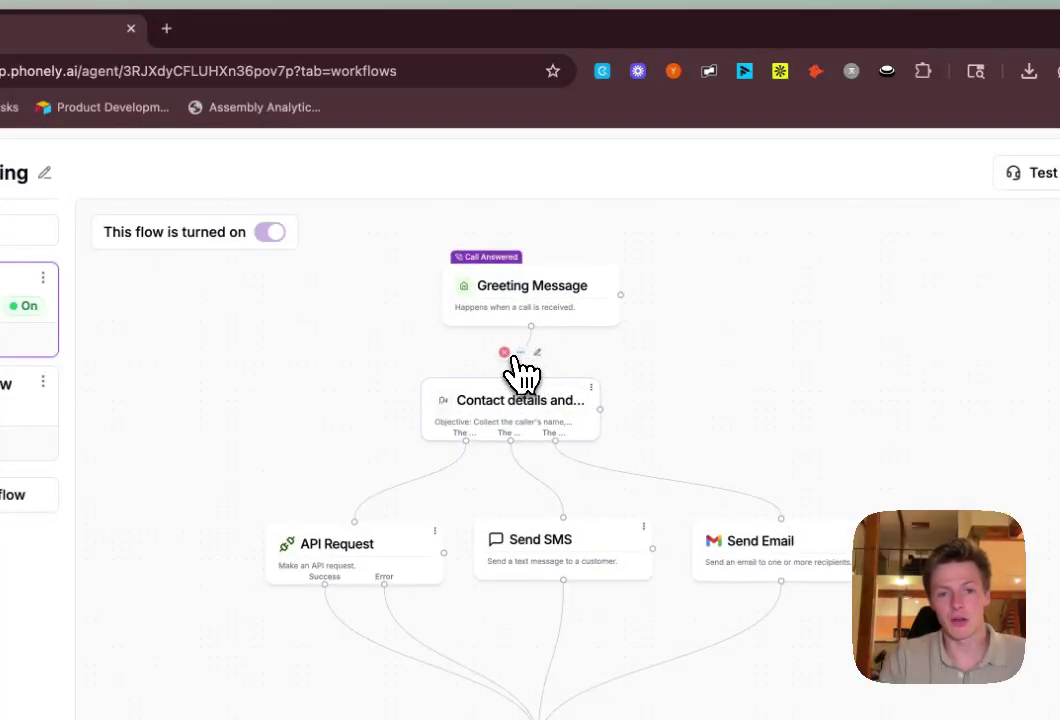
{"action": "left_click", "coordinate": [504, 353]}
{"action": "left_click_drag", "start_coordinate": [542, 407], "coordinate": [553, 463]}
{"action": "left_click_drag", "start_coordinate": [550, 345], "coordinate": [547, 239]}
{"action": "left_click_drag", "start_coordinate": [644, 338], "coordinate": [603, 395]}
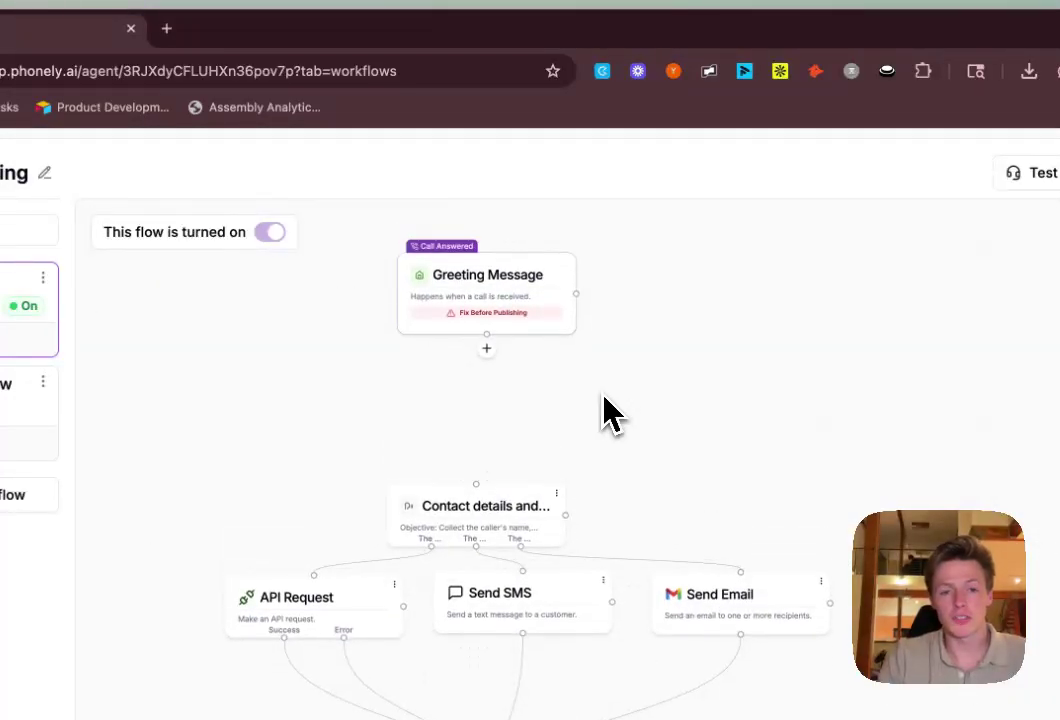
- Insert a Talk step after Greeting Message, above Contact details, and begin its prompt
{"action": "left_click", "coordinate": [487, 348]}
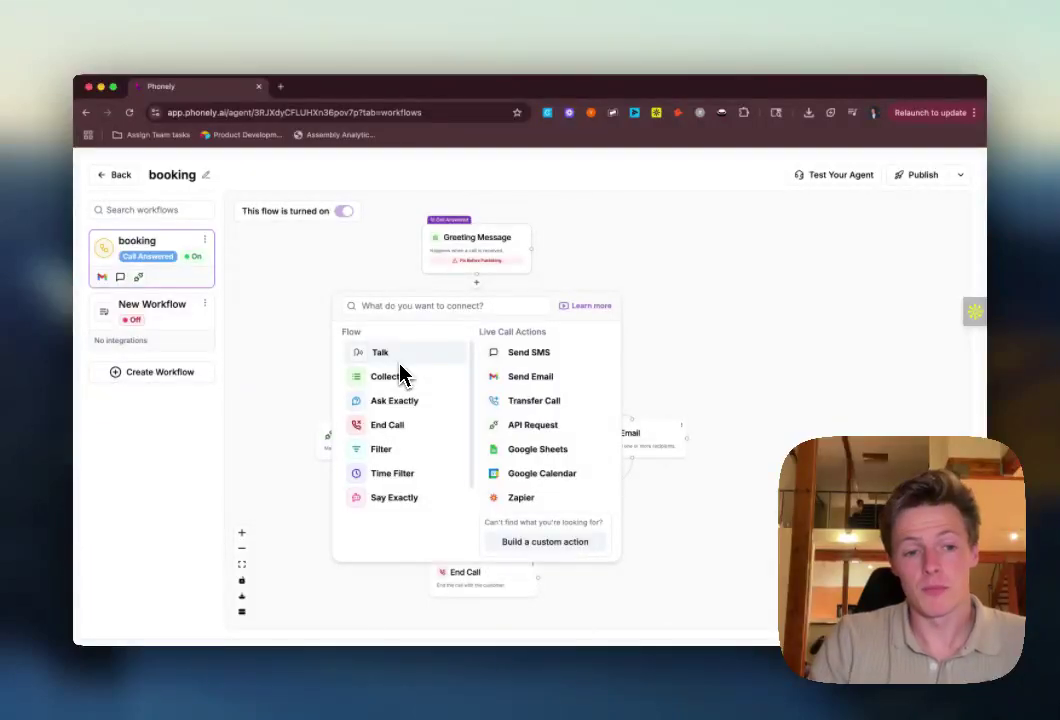
{"action": "left_click", "coordinate": [390, 356]}
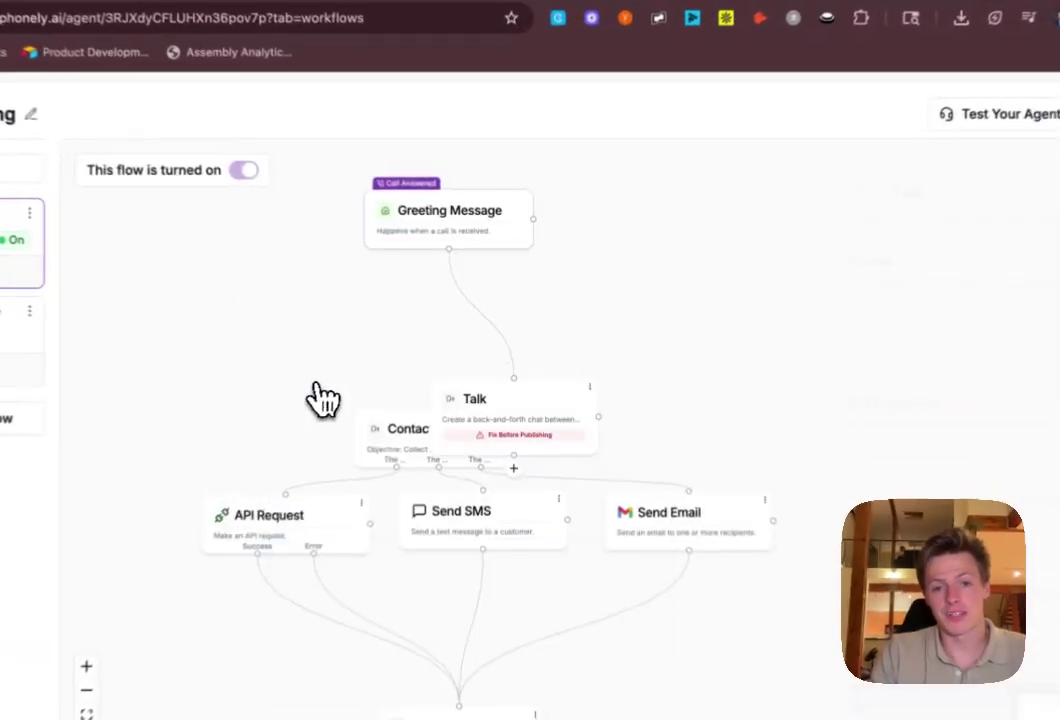
{"action": "left_click_drag", "start_coordinate": [485, 402], "coordinate": [413, 305]}
{"action": "left_click", "coordinate": [912, 360]}
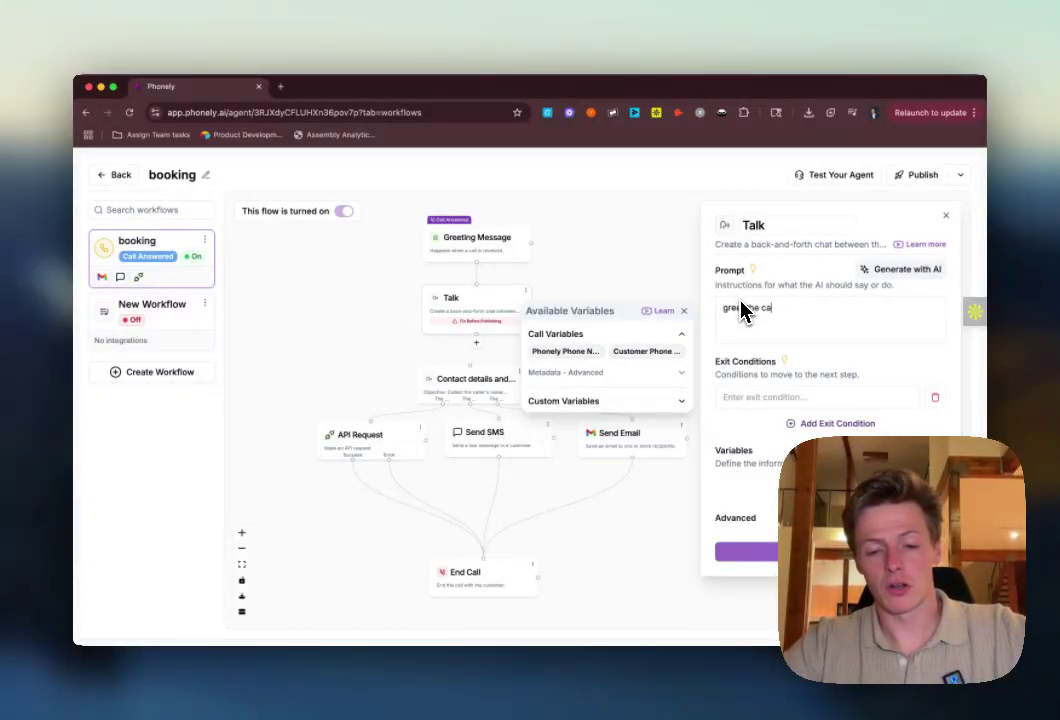
- Finish the prompt asking for name, phone and email, check the caller_* variables, and save
{"action": "type", "text": ", get thei"}
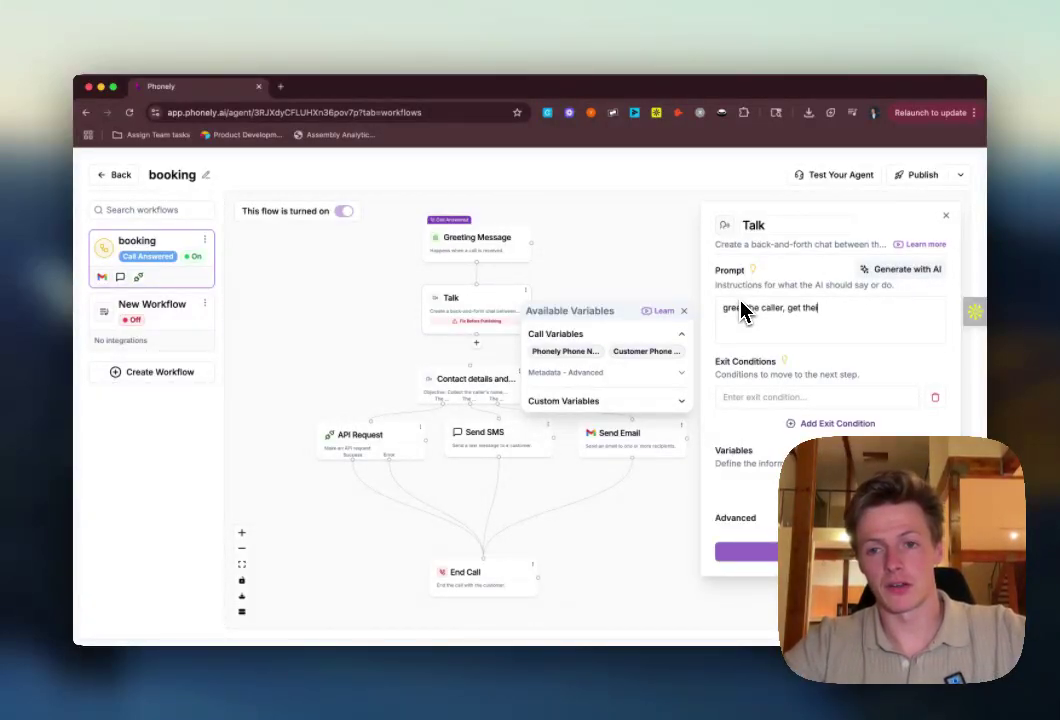
{"action": "type", "text": "r name and phone numb"}
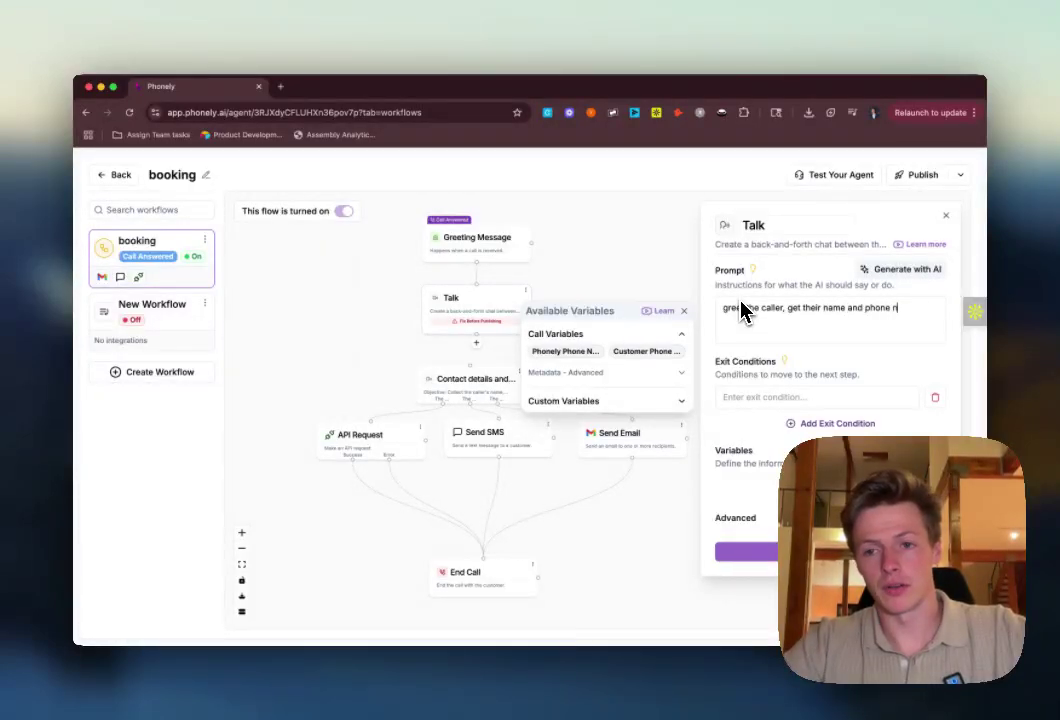
{"action": "type", "text": "er and emaiul"}
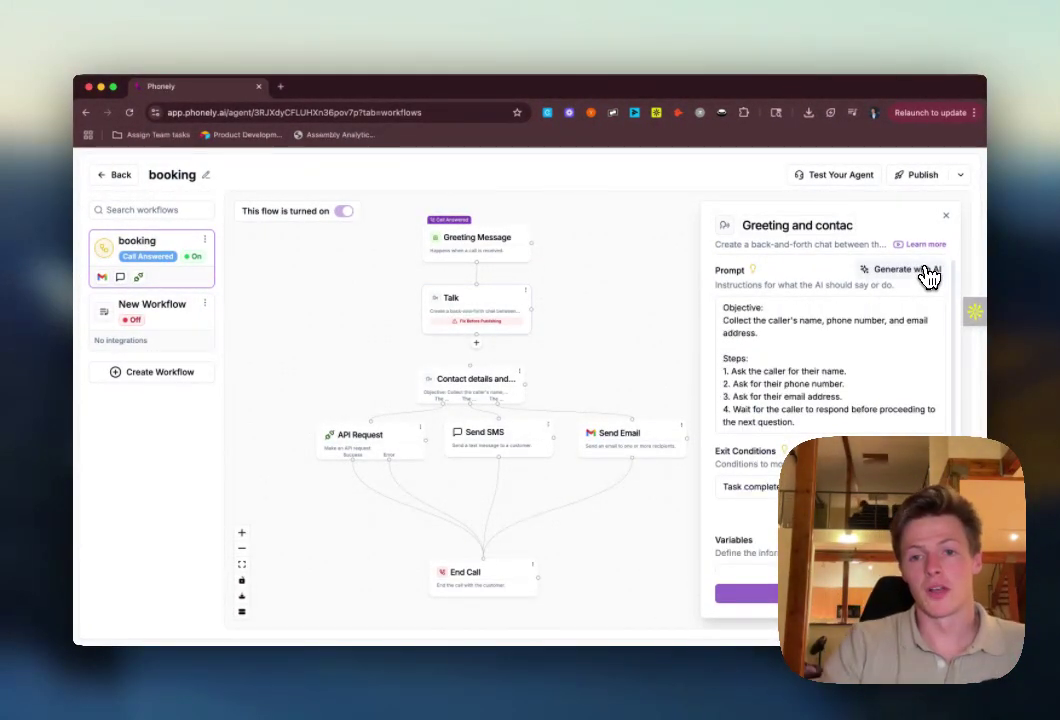
{"action": "scroll", "coordinate": [762, 344], "scroll_direction": "down", "scroll_amount": 4}
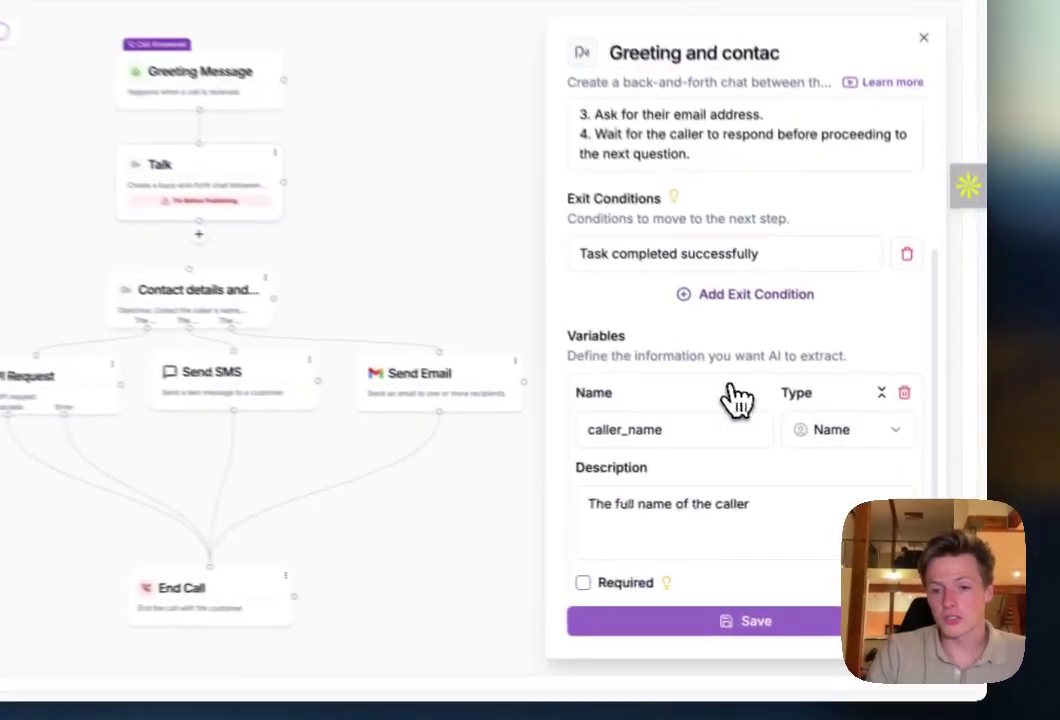
{"action": "scroll", "coordinate": [740, 430], "scroll_direction": "down", "scroll_amount": 3}
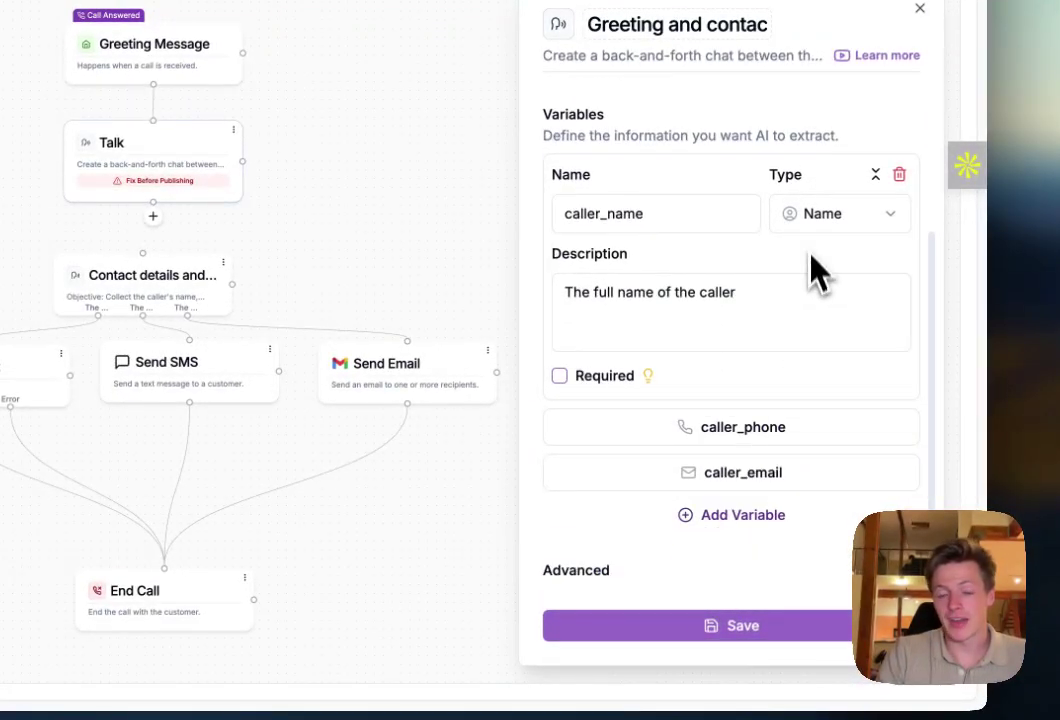
{"action": "left_click", "coordinate": [760, 426]}
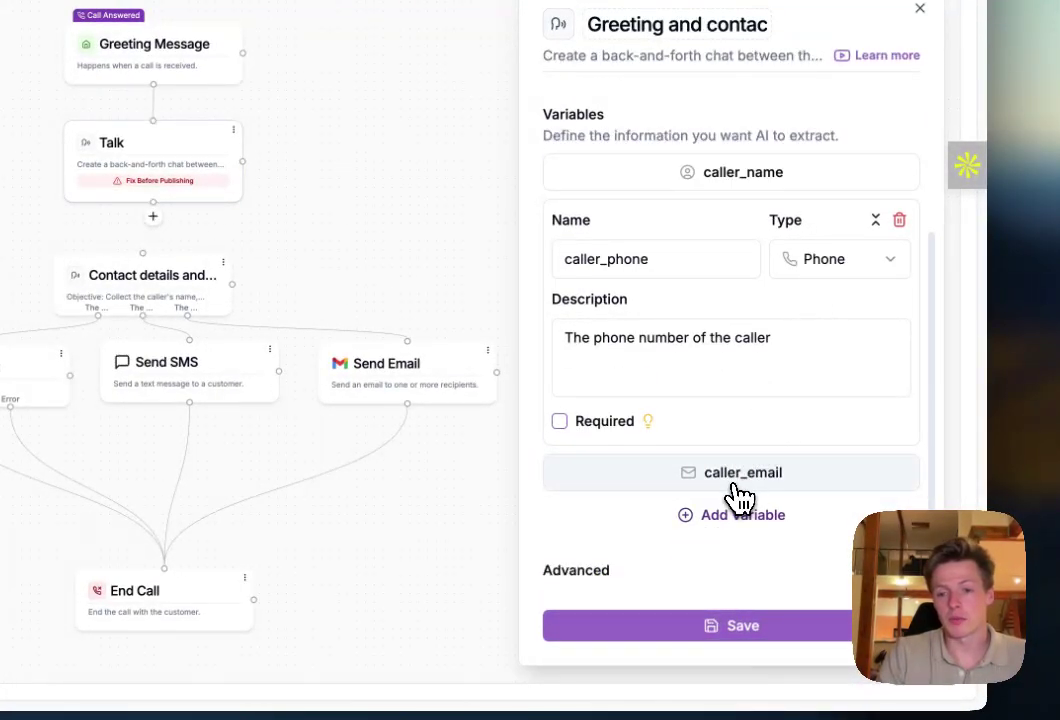
{"action": "left_click", "coordinate": [738, 490]}
{"action": "left_click", "coordinate": [828, 626]}
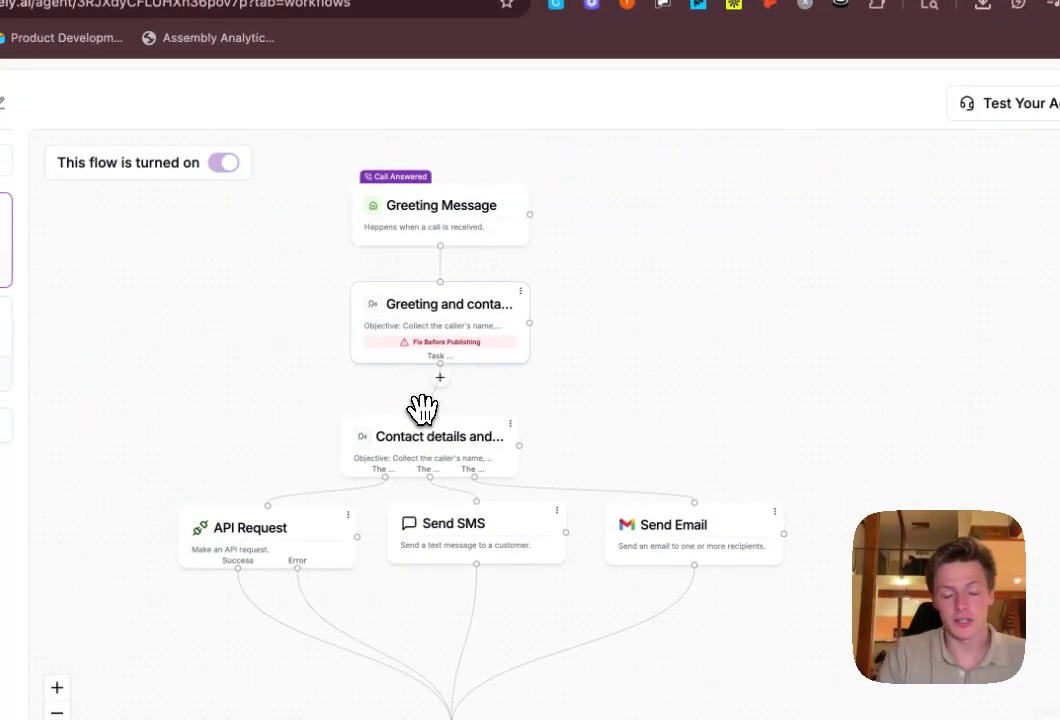
- Connect Contact details below the greeting step and set the Send SMS recipient to caller_phone
{"action": "left_click_drag", "start_coordinate": [457, 438], "coordinate": [471, 395]}
{"action": "left_click_drag", "start_coordinate": [636, 396], "coordinate": [646, 319]}
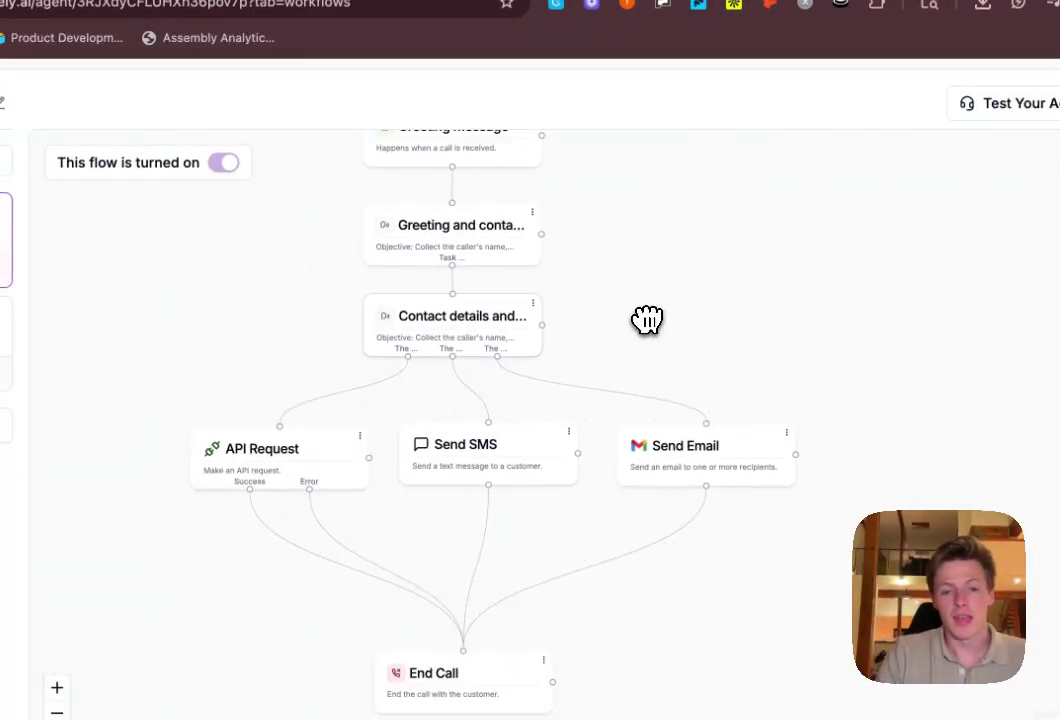
{"action": "left_click", "coordinate": [508, 442]}
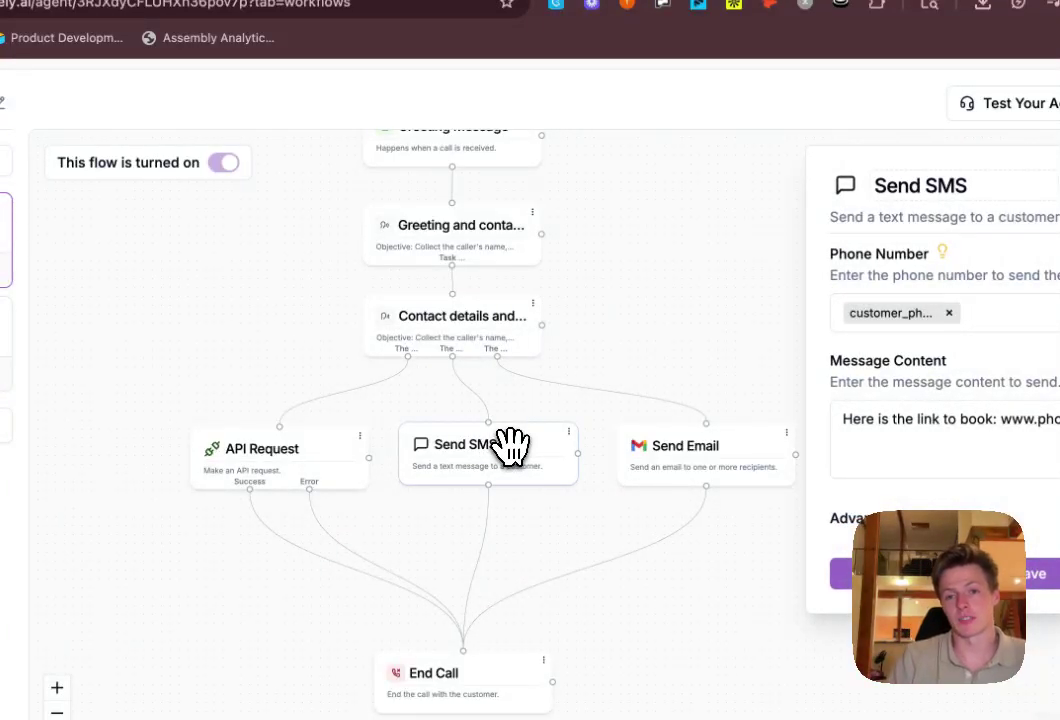
{"action": "left_click", "coordinate": [949, 313]}
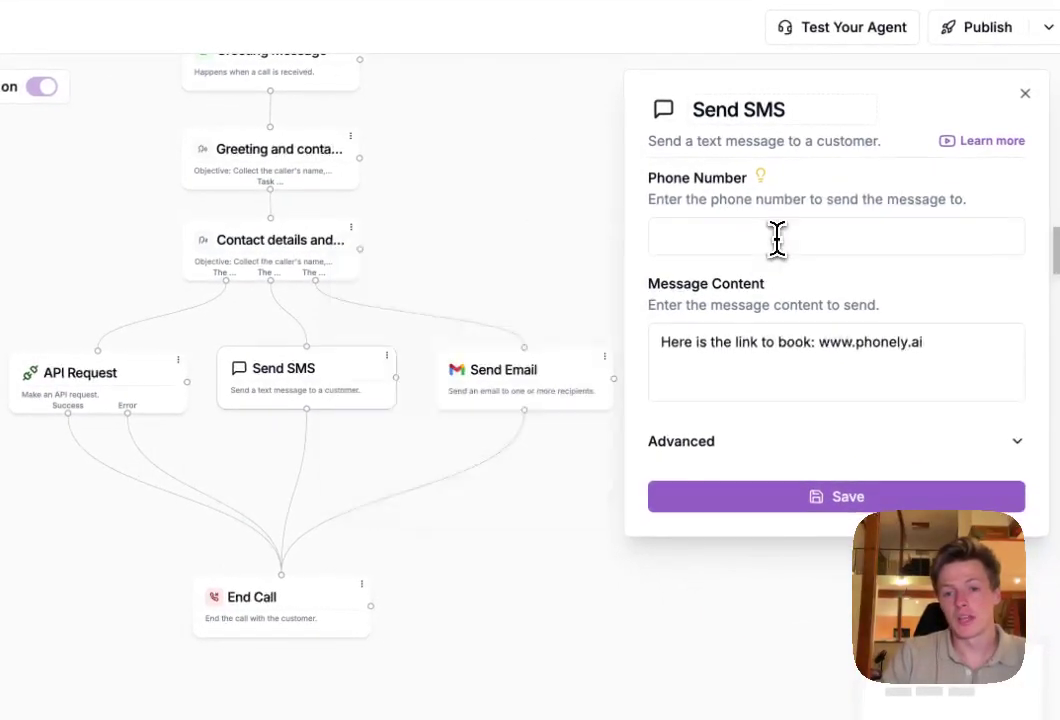
{"action": "left_click", "coordinate": [777, 237]}
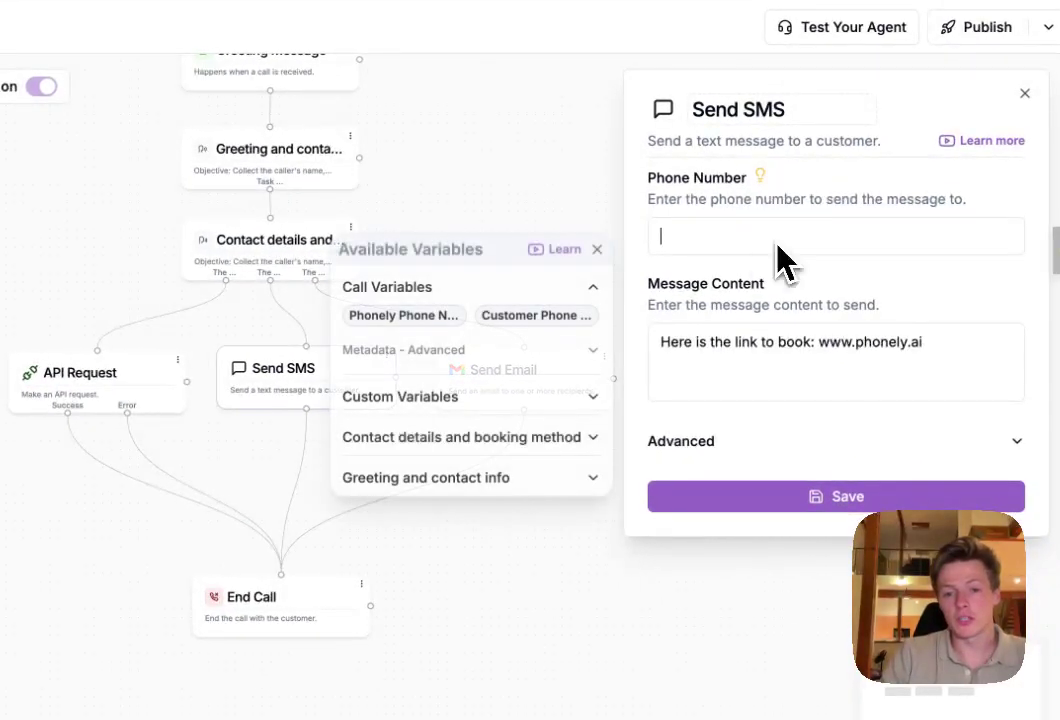
{"action": "left_click", "coordinate": [508, 442]}
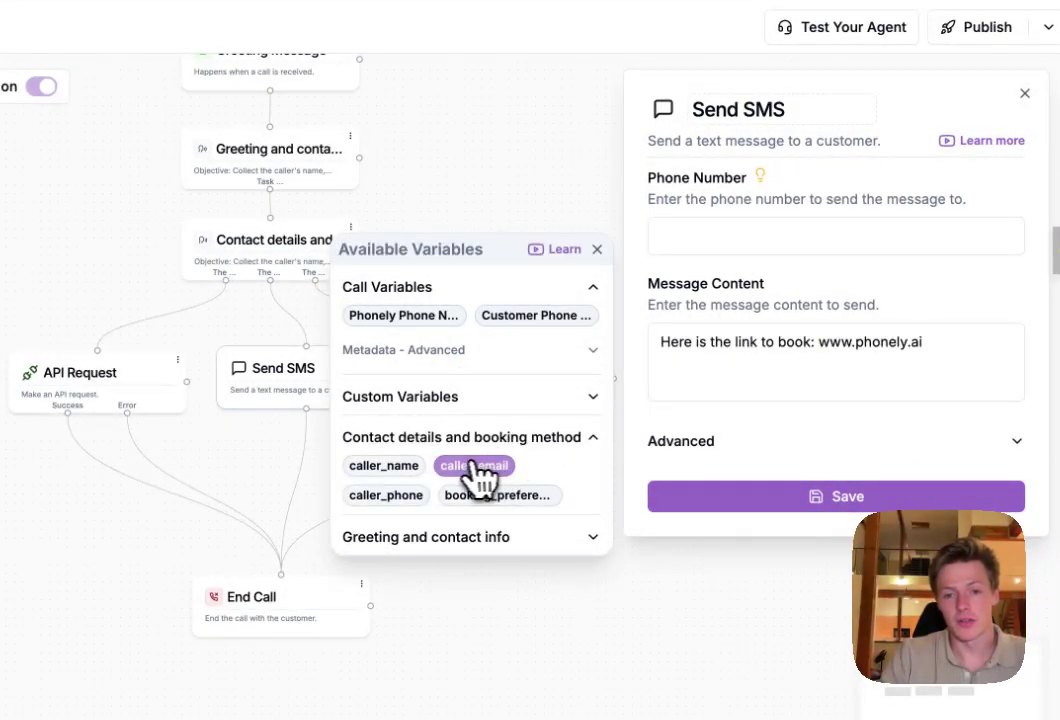
{"action": "left_click", "coordinate": [390, 496]}
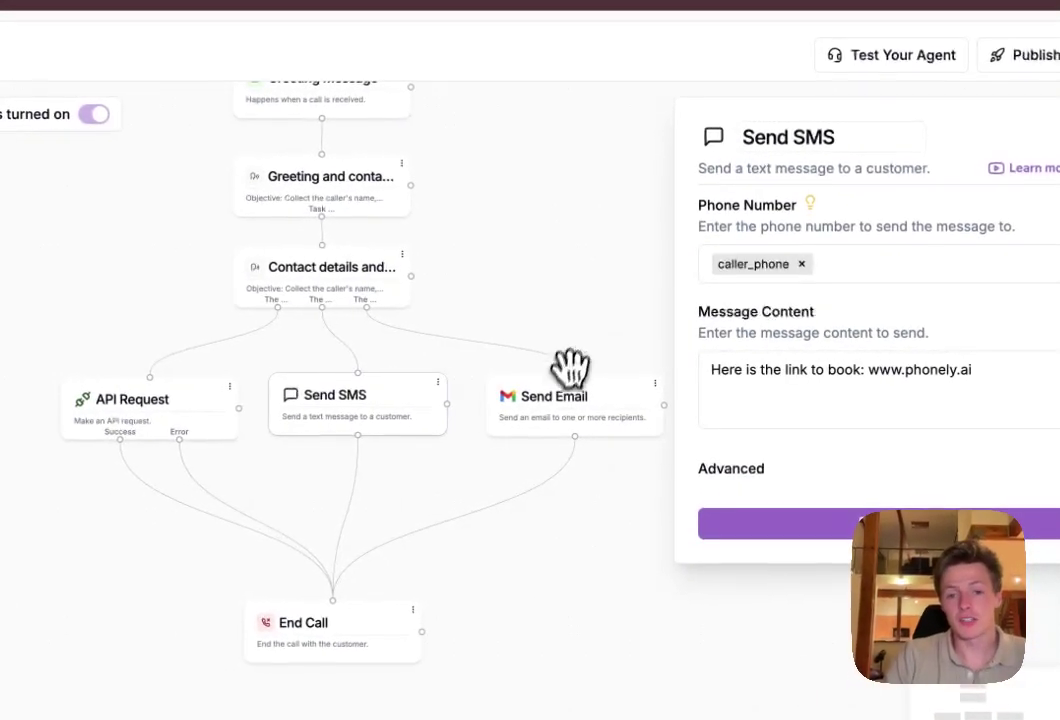
{"action": "left_click", "coordinate": [629, 391]}
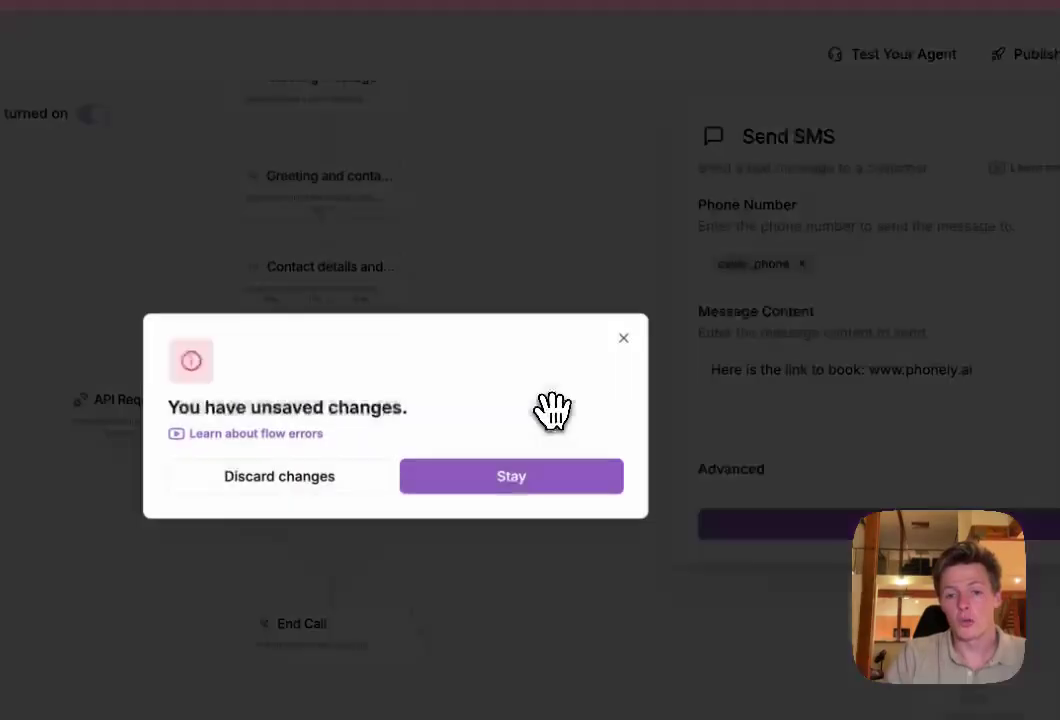
- Replace the Send Email recipient address with caller_email, then close the settings panel
{"action": "left_click", "coordinate": [348, 474]}
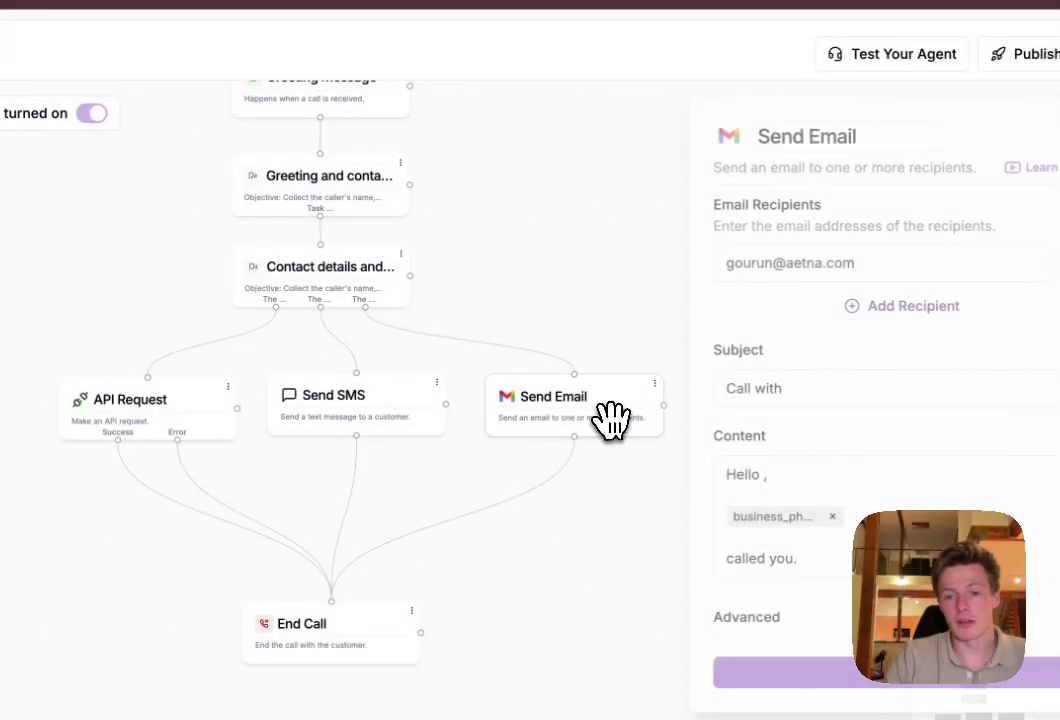
{"action": "triple_click", "coordinate": [850, 263]}
{"action": "key", "text": "BackSpace"}
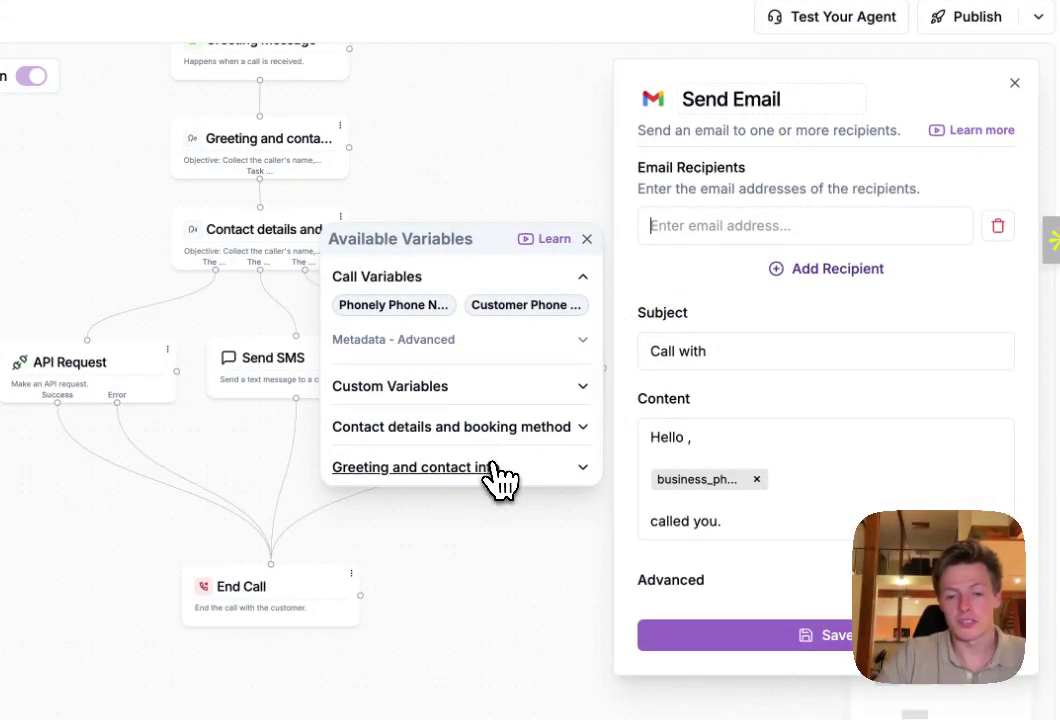
{"action": "left_click", "coordinate": [497, 478]}
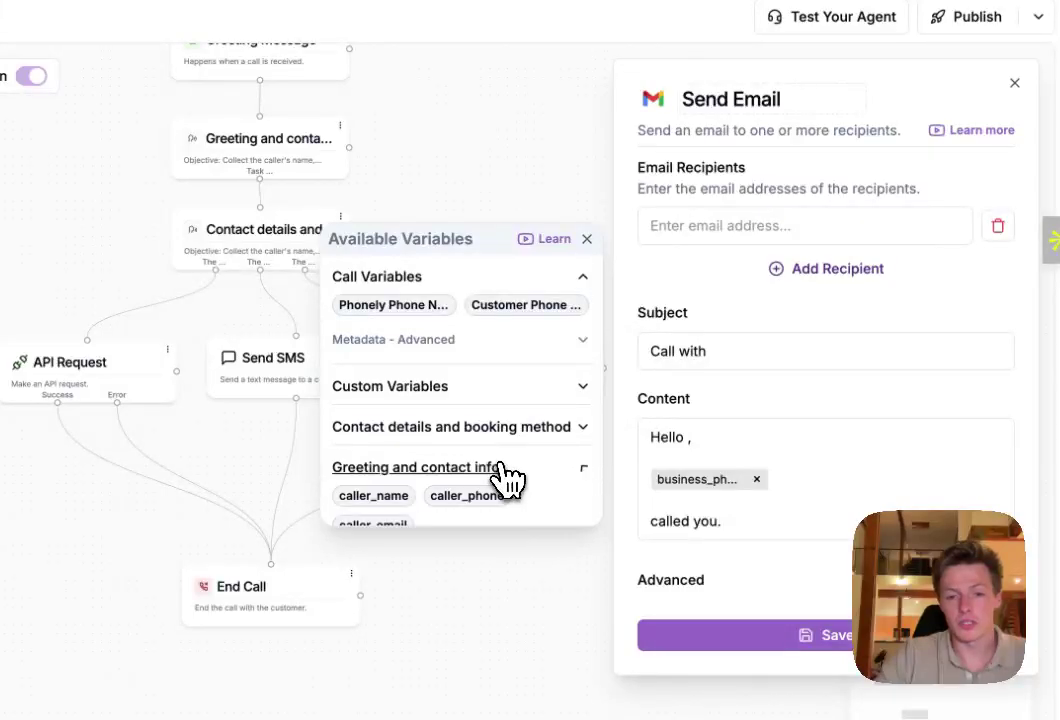
{"action": "left_click", "coordinate": [384, 528]}
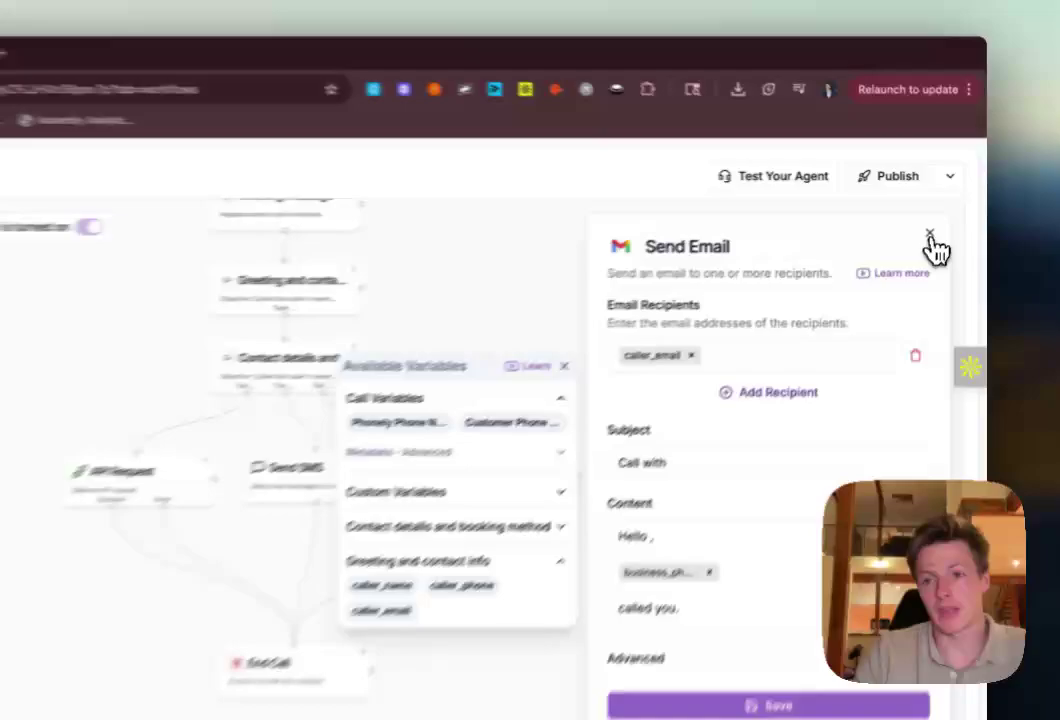
{"action": "left_click", "coordinate": [945, 216]}
- Discard the unsaved Send Email changes and bring up the post-call actions list
{"action": "left_click", "coordinate": [137, 592]}
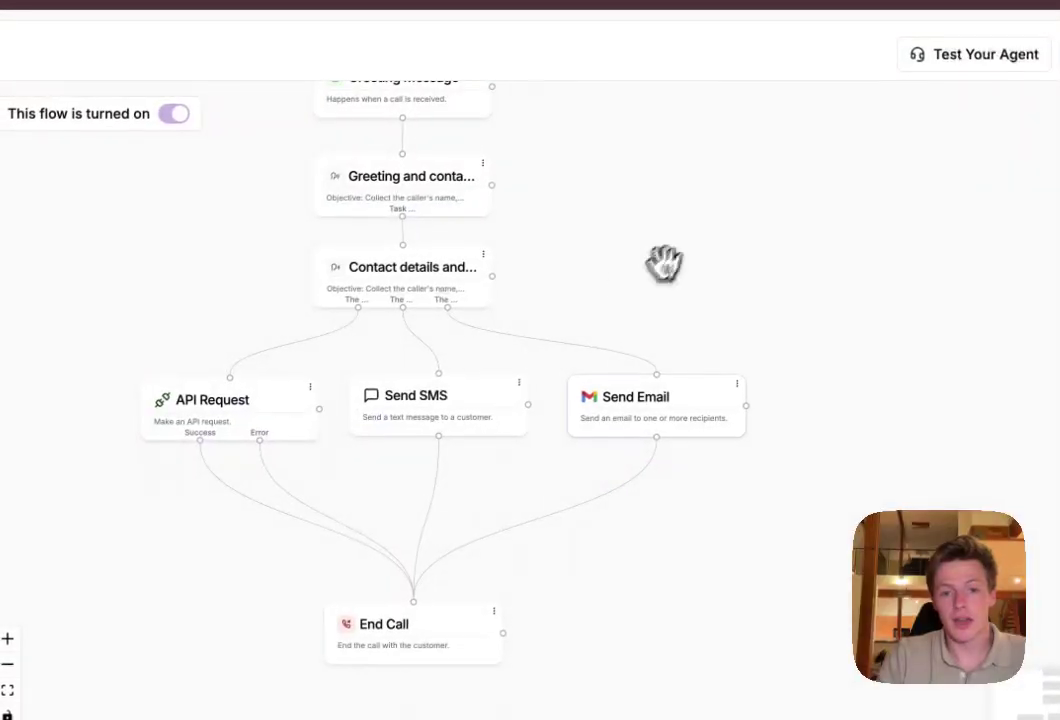
{"action": "left_click_drag", "start_coordinate": [432, 383], "coordinate": [275, 400]}
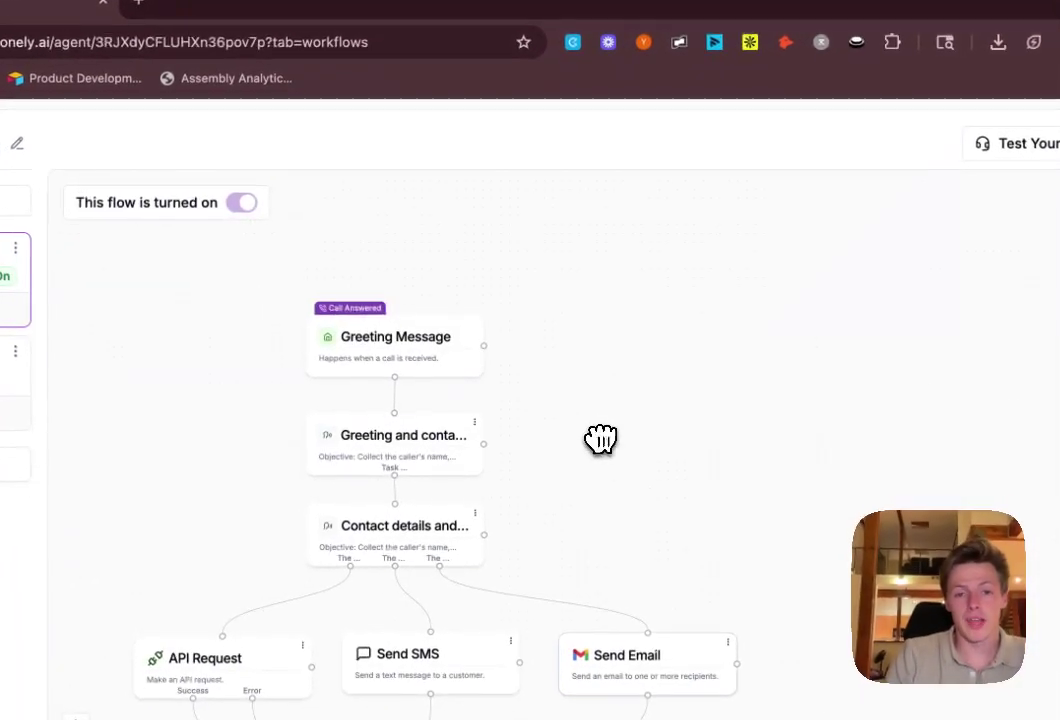
{"action": "left_click", "coordinate": [498, 348]}
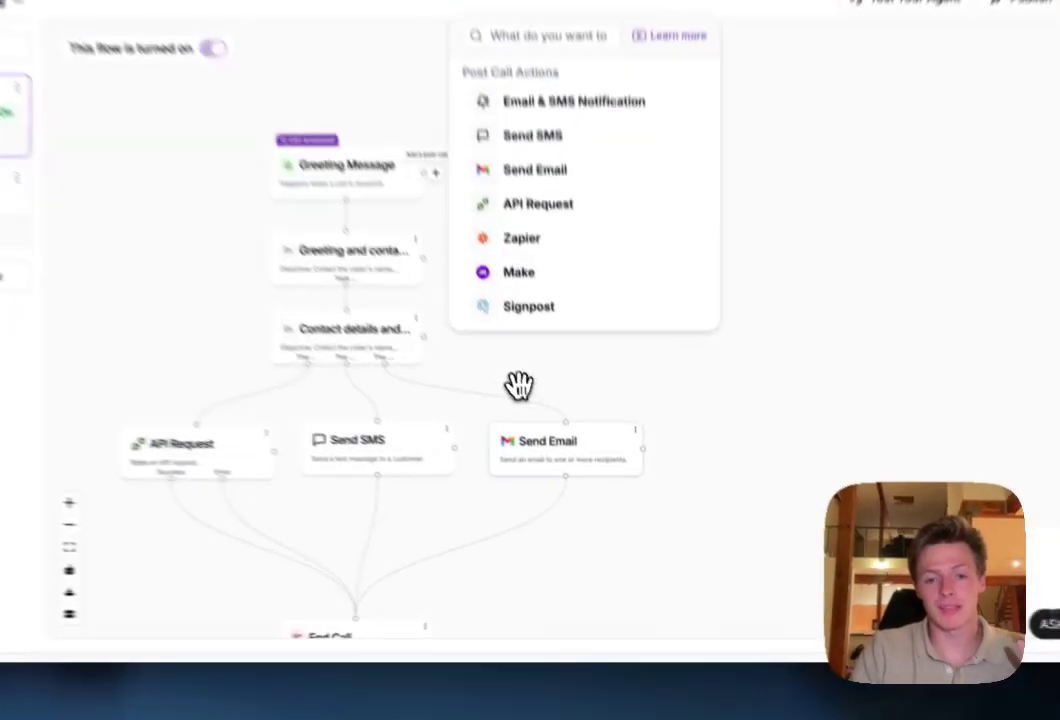
- Add an Email & SMS Notification post-call action after End Call and head back out of the editor
{"action": "left_click_drag", "start_coordinate": [519, 385], "coordinate": [438, 260]}
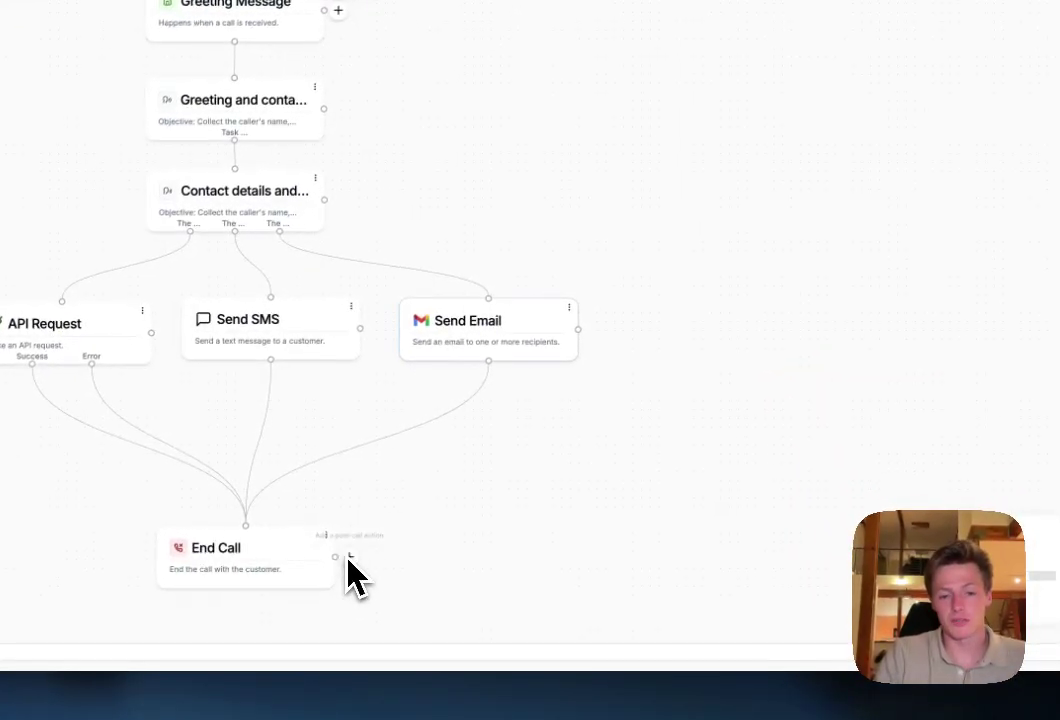
{"action": "left_click", "coordinate": [350, 558]}
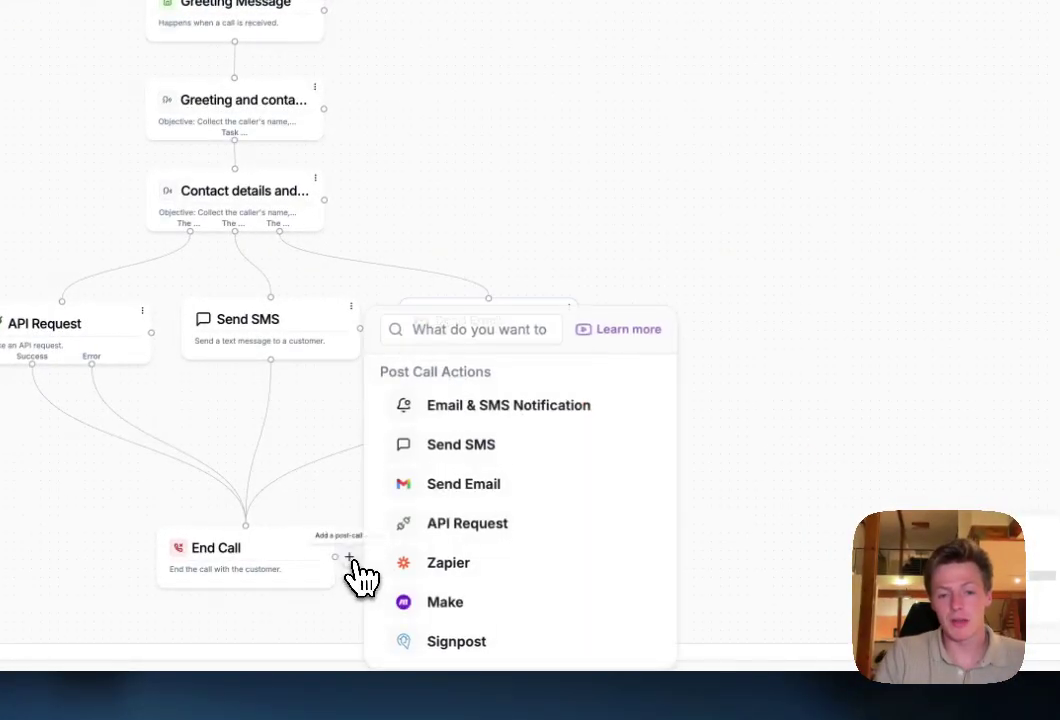
{"action": "left_click", "coordinate": [517, 428]}
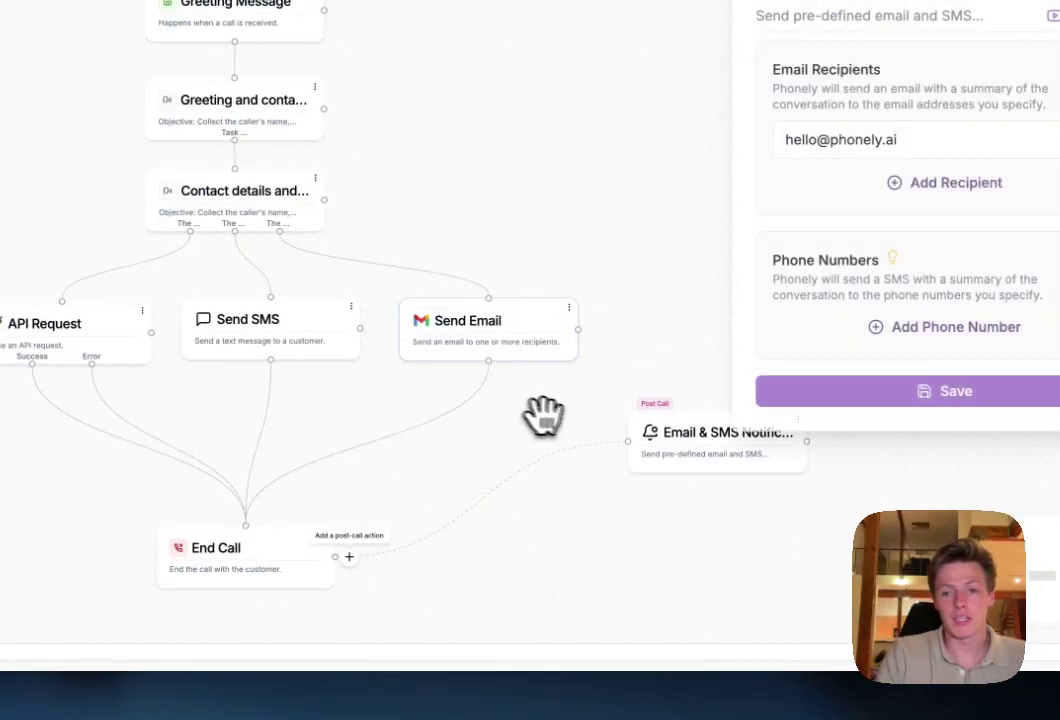
{"action": "left_click_drag", "start_coordinate": [681, 443], "coordinate": [580, 458]}
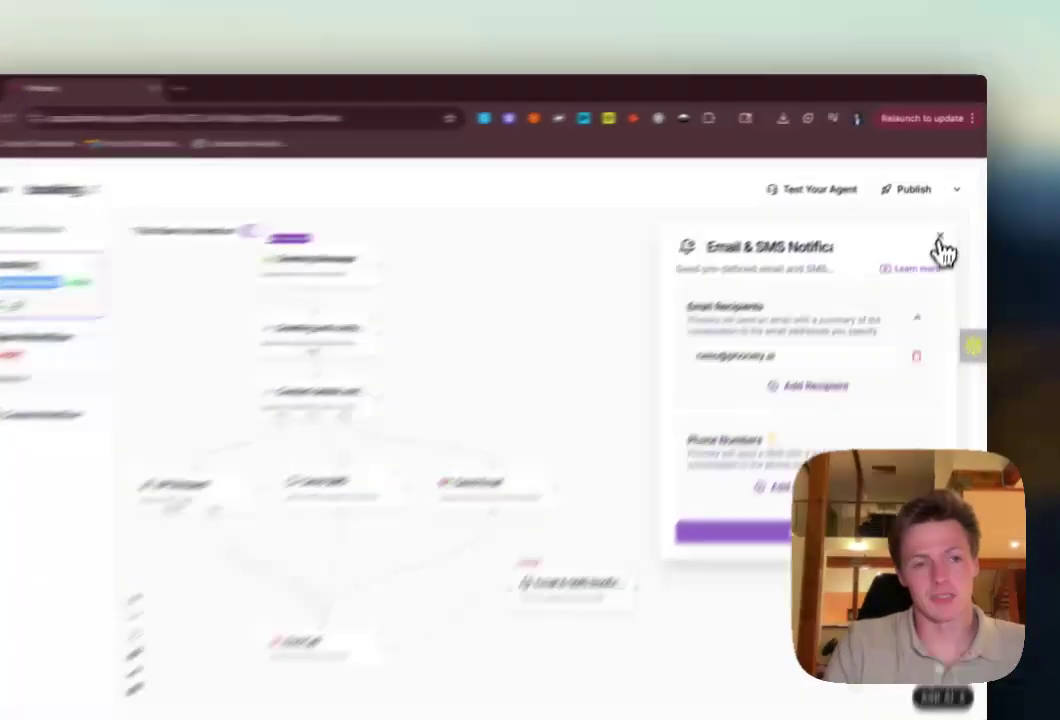
{"action": "left_click", "coordinate": [945, 218]}
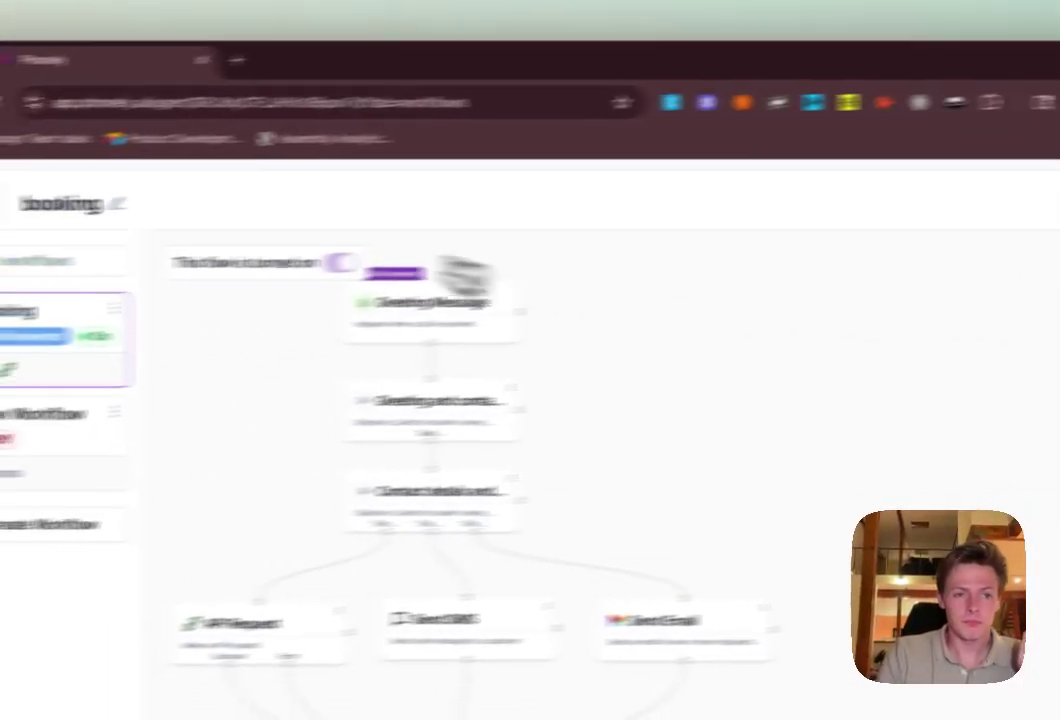
{"action": "left_click", "coordinate": [116, 175]}
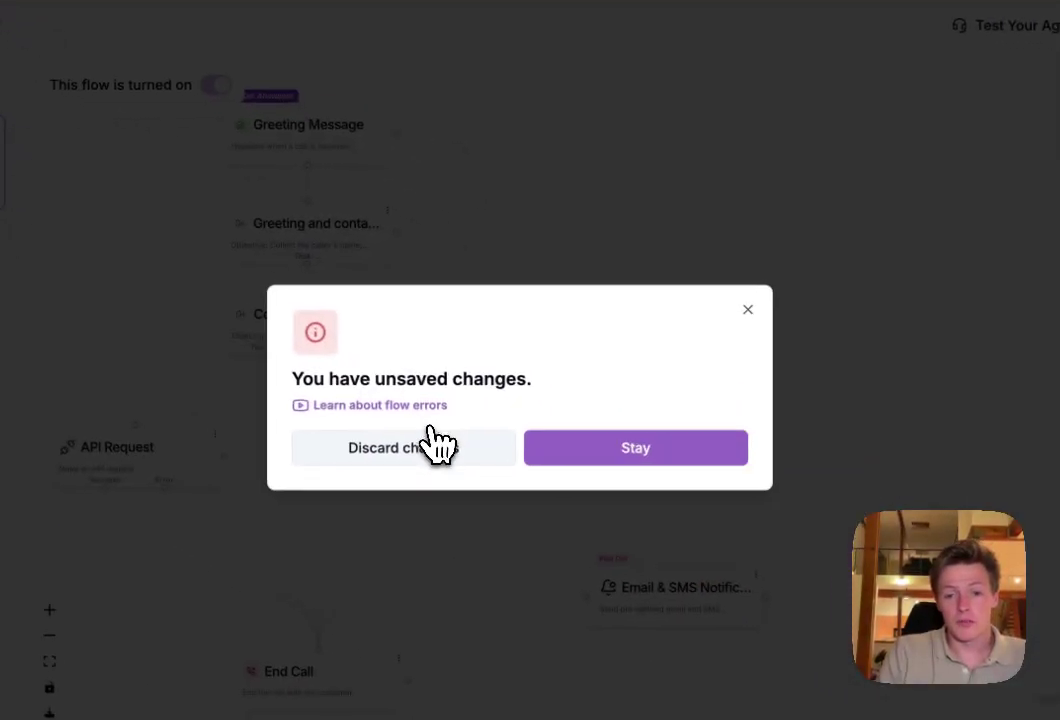
{"action": "left_click", "coordinate": [732, 302]}
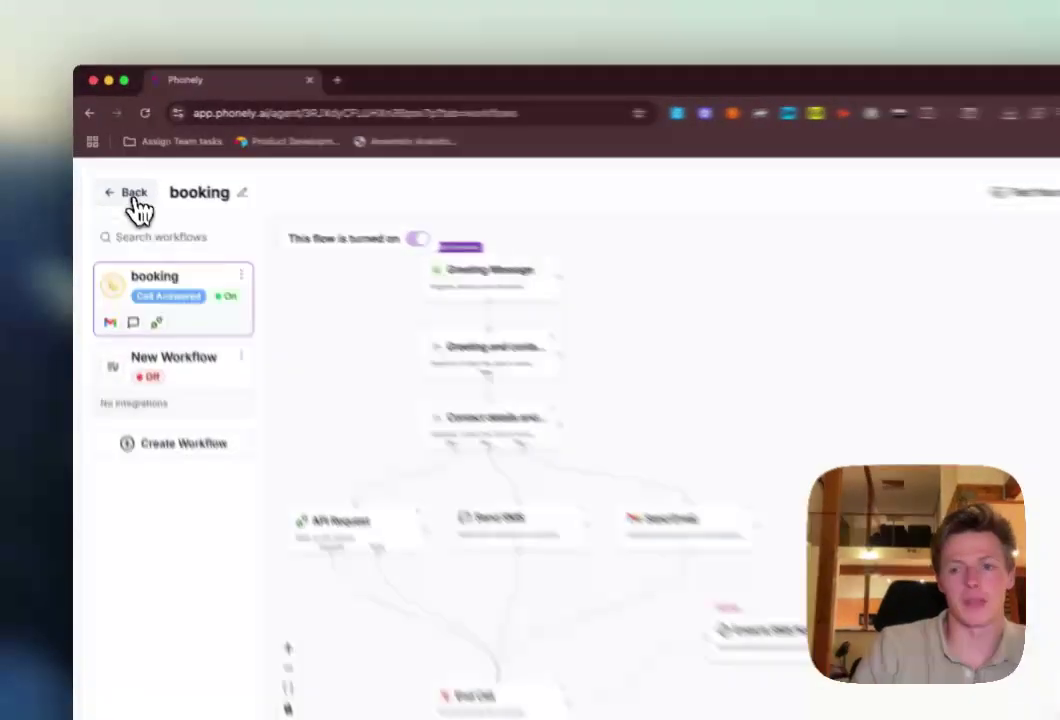
{"action": "left_click", "coordinate": [118, 177]}
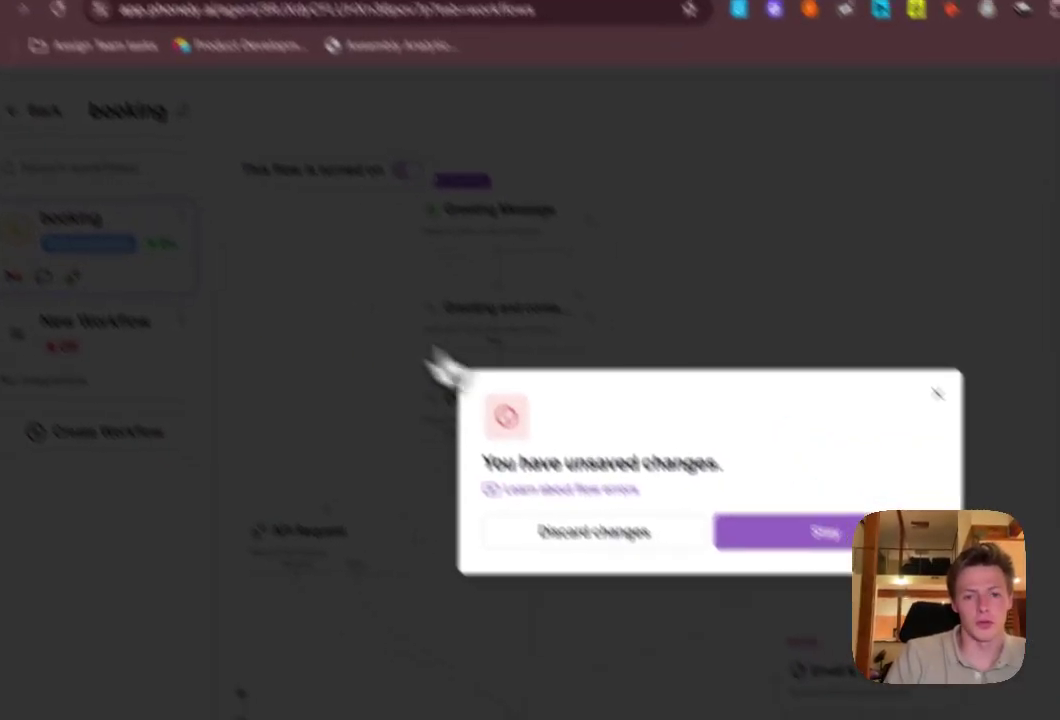
- Discard the flow edits, then start and cancel a Batch Calling campaign in Outbound Calls
{"action": "left_click", "coordinate": [605, 525]}
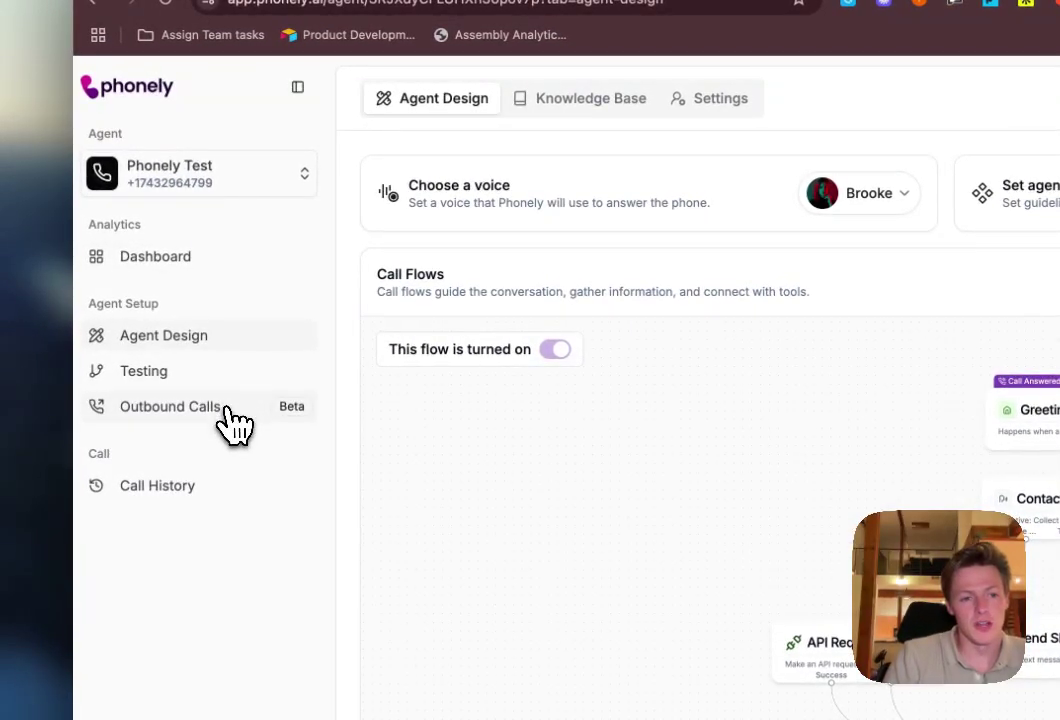
{"action": "left_click", "coordinate": [230, 426]}
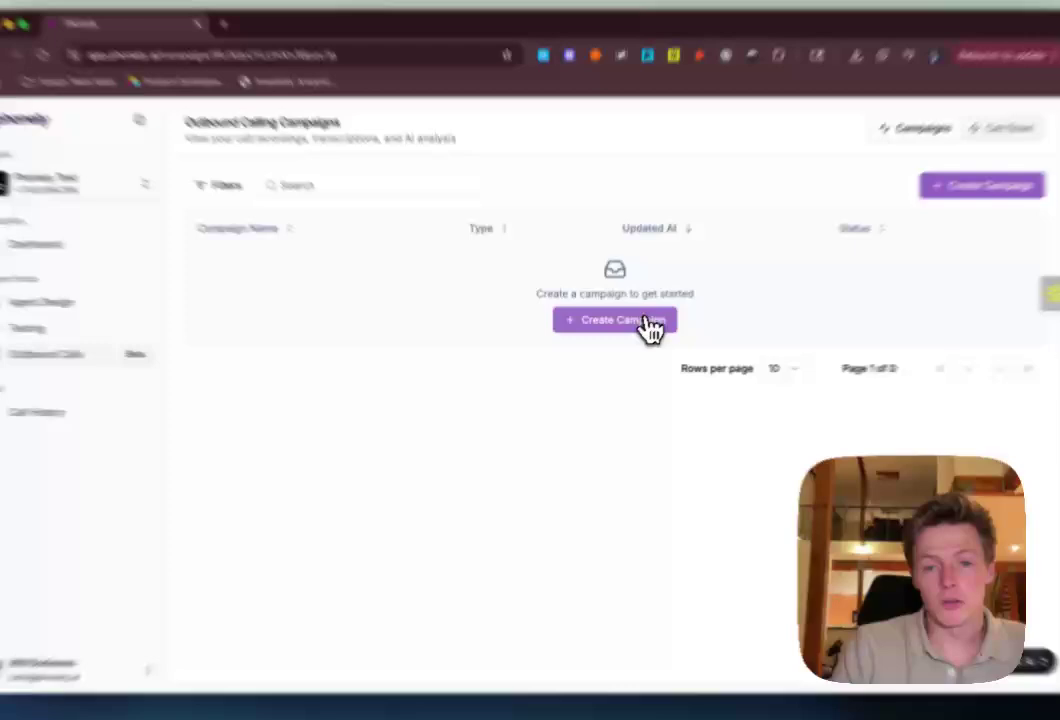
{"action": "left_click", "coordinate": [622, 335]}
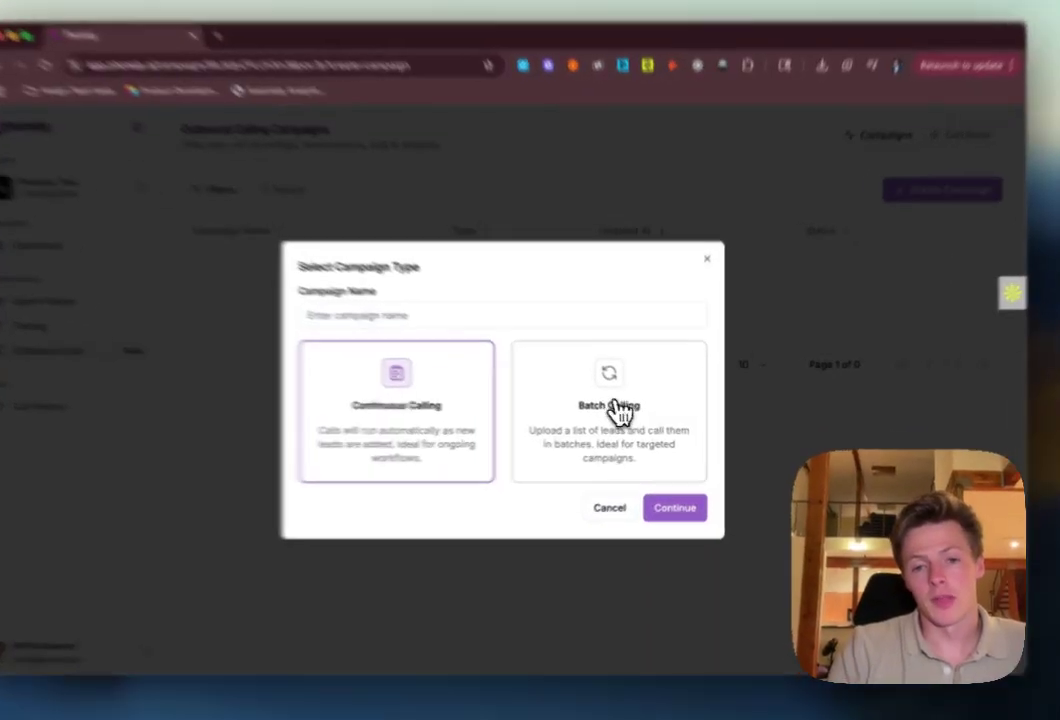
{"action": "left_click", "coordinate": [626, 411]}
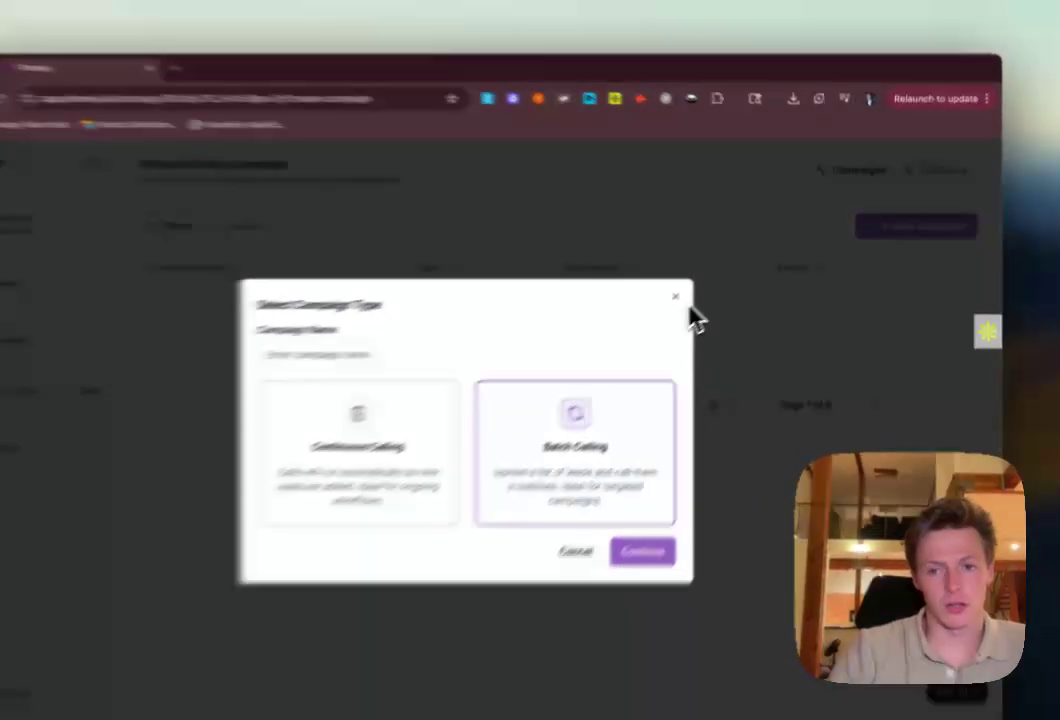
{"action": "left_click", "coordinate": [708, 281]}
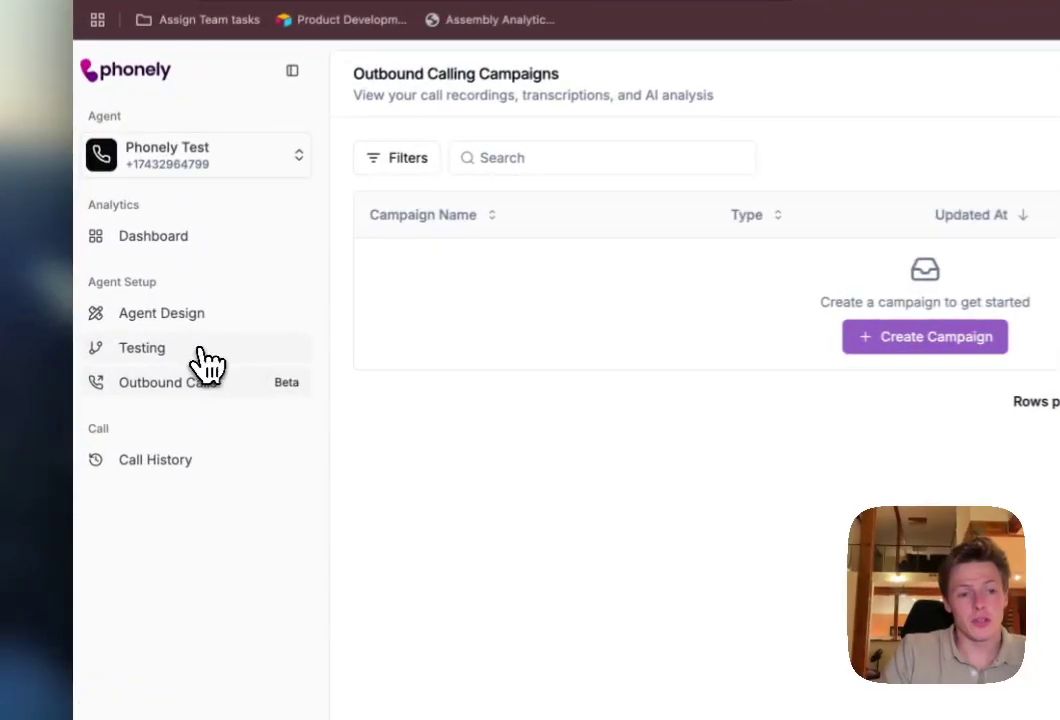
- Switch to the Testing section to view the empty A/B Testing board
{"action": "left_click", "coordinate": [155, 343]}
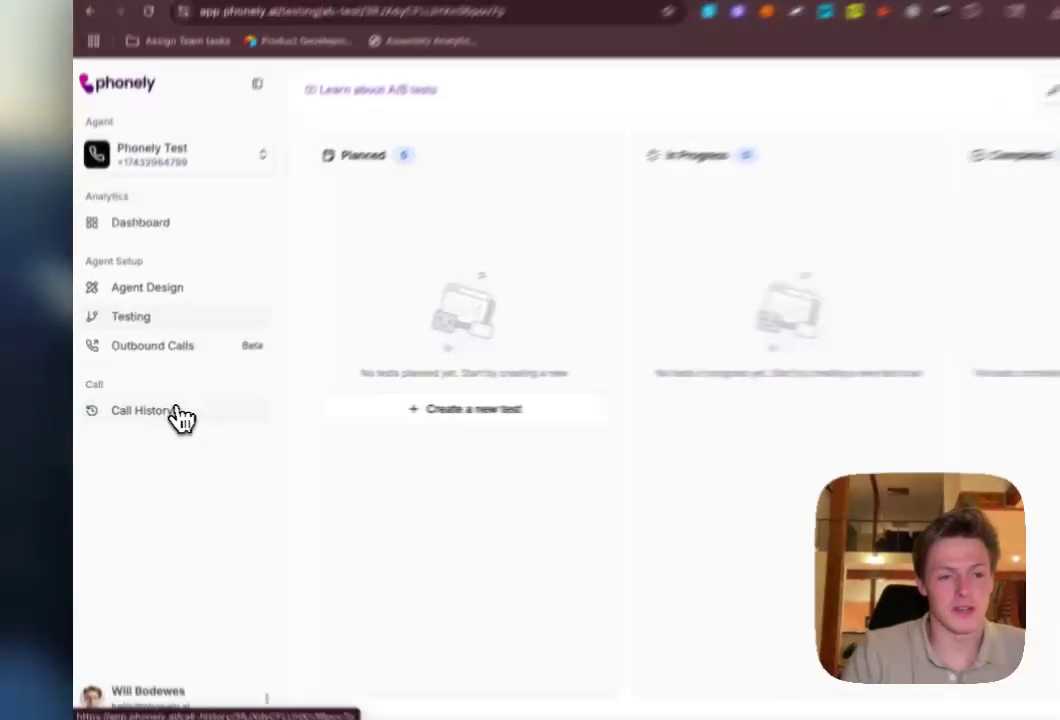
- Open Call History and browse the 14 recent calls with their durations, topics and outcomes
{"action": "left_click", "coordinate": [148, 411]}
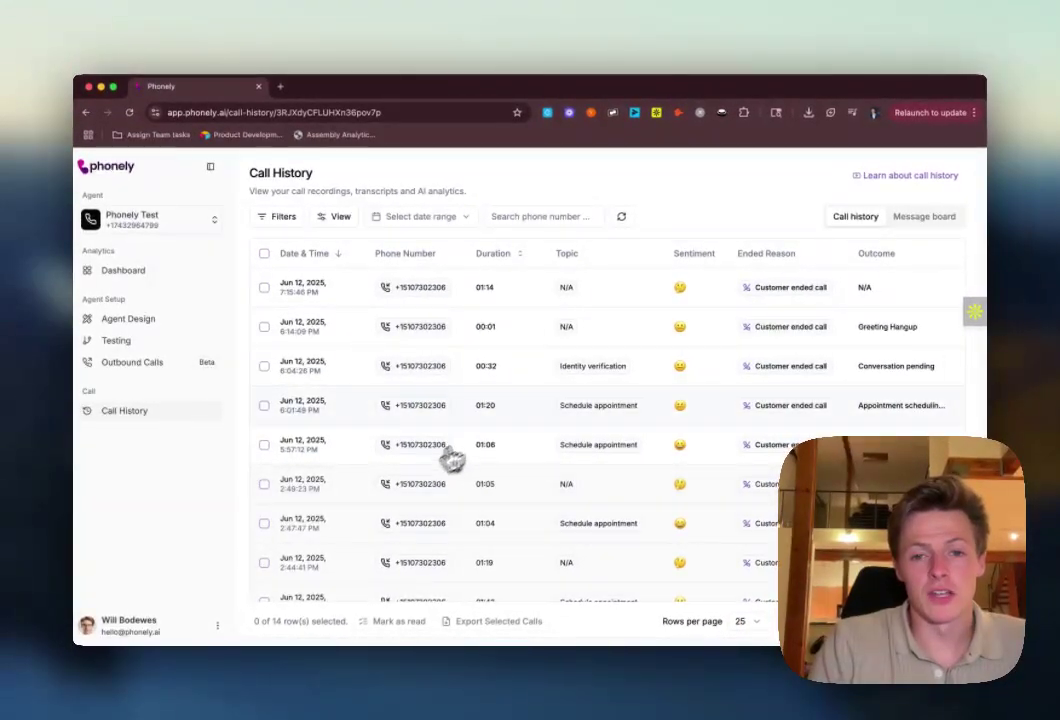
{"action": "scroll", "coordinate": [490, 440], "scroll_direction": "down", "scroll_amount": 1}
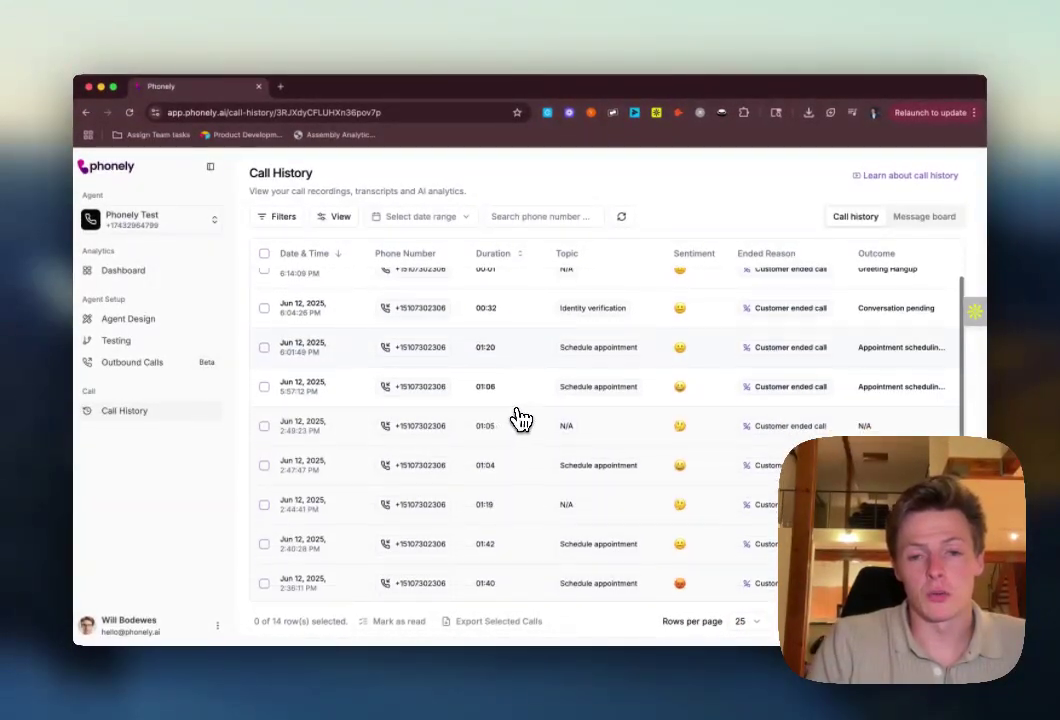
{"action": "scroll", "coordinate": [522, 416], "scroll_direction": "up", "scroll_amount": 1}
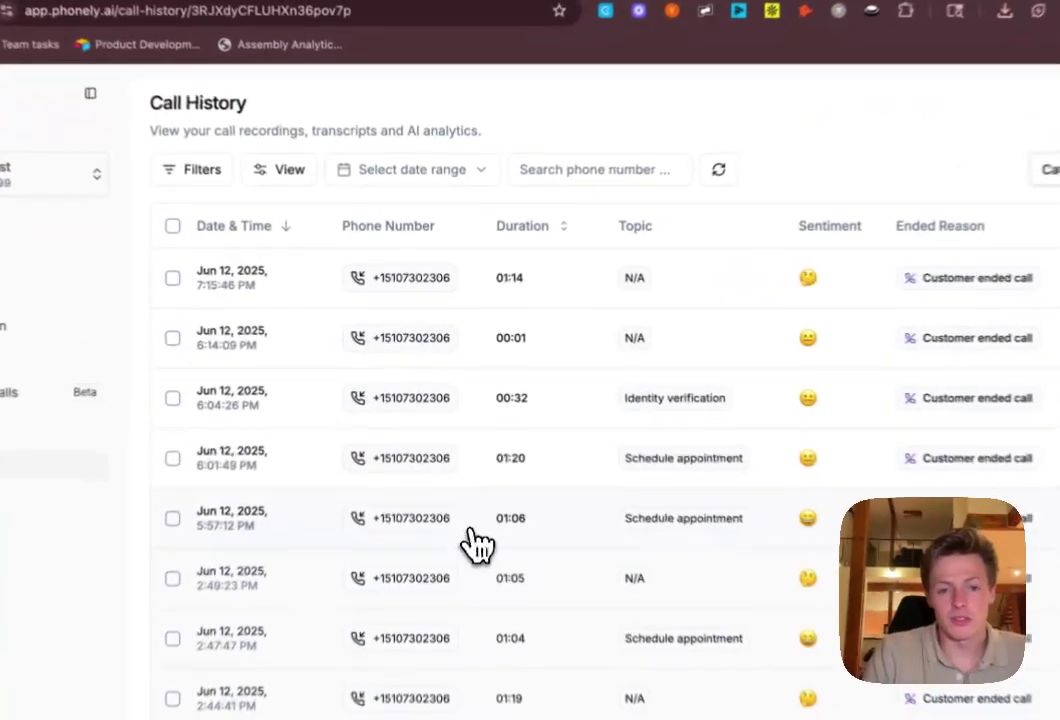
- Open the details of the 5:57:12 PM call
{"action": "left_click", "coordinate": [477, 543]}
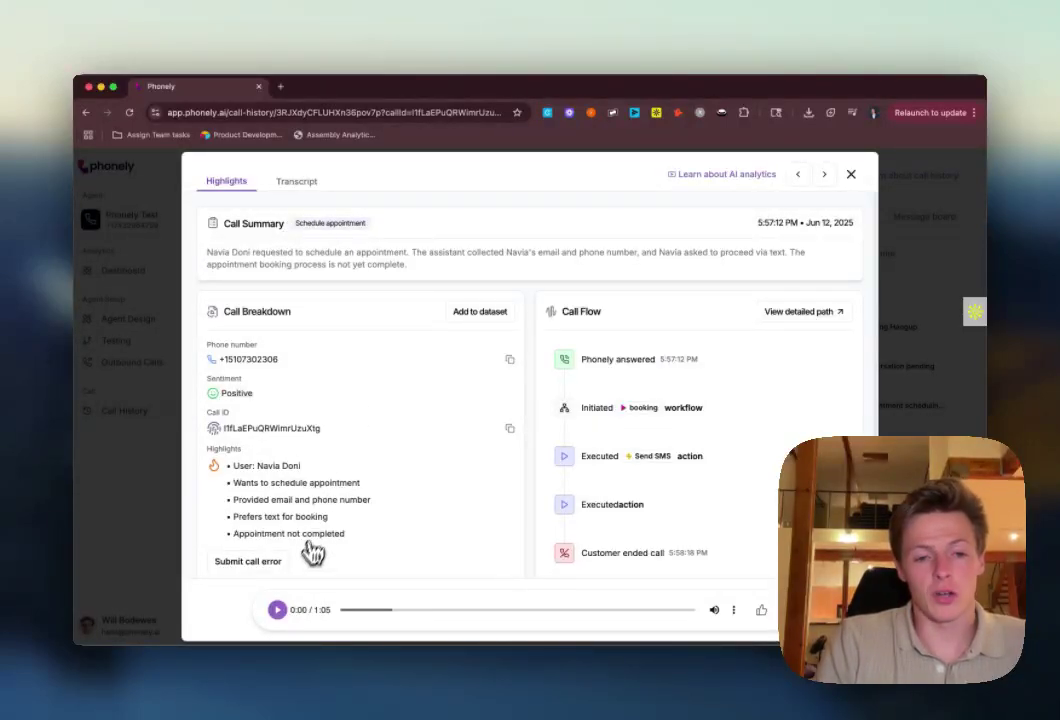
{"action": "scroll", "coordinate": [322, 528], "scroll_direction": "down", "scroll_amount": 1}
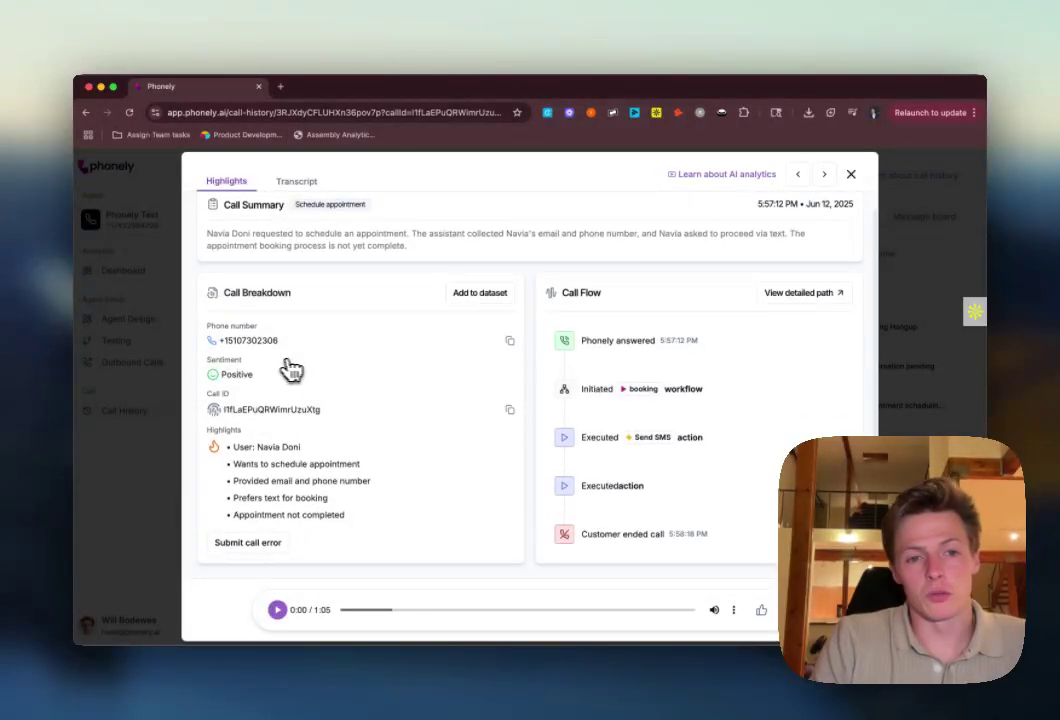
{"action": "scroll", "coordinate": [330, 430], "scroll_direction": "up", "scroll_amount": 1}
{"action": "left_click", "coordinate": [296, 182]}
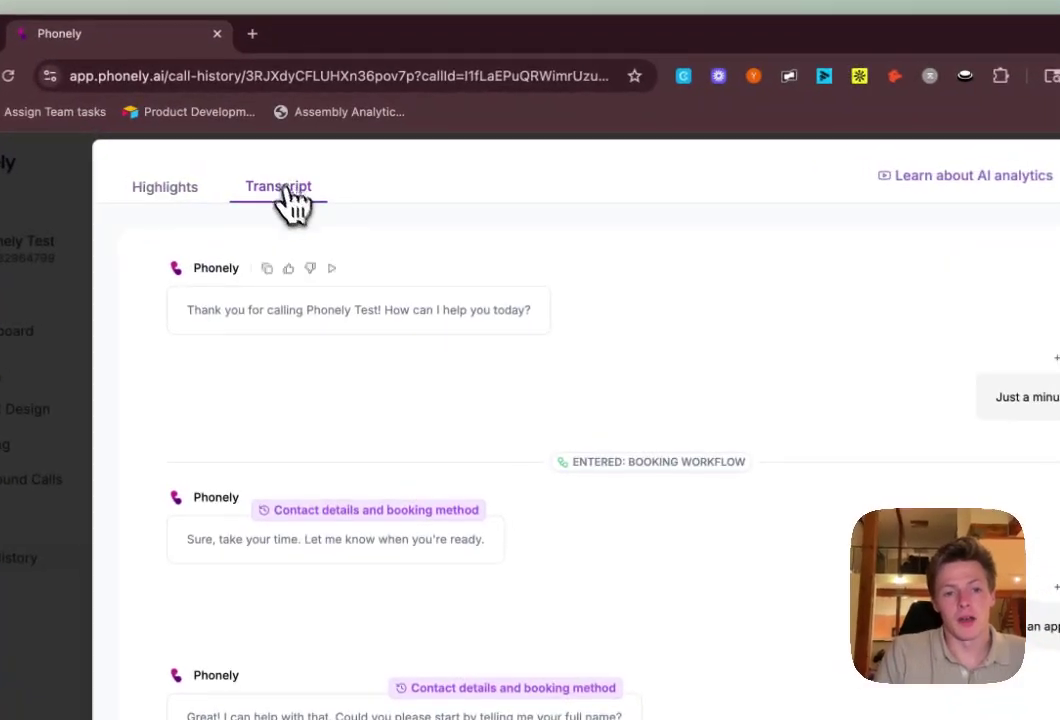
{"action": "scroll", "coordinate": [430, 470], "scroll_direction": "down", "scroll_amount": 1}
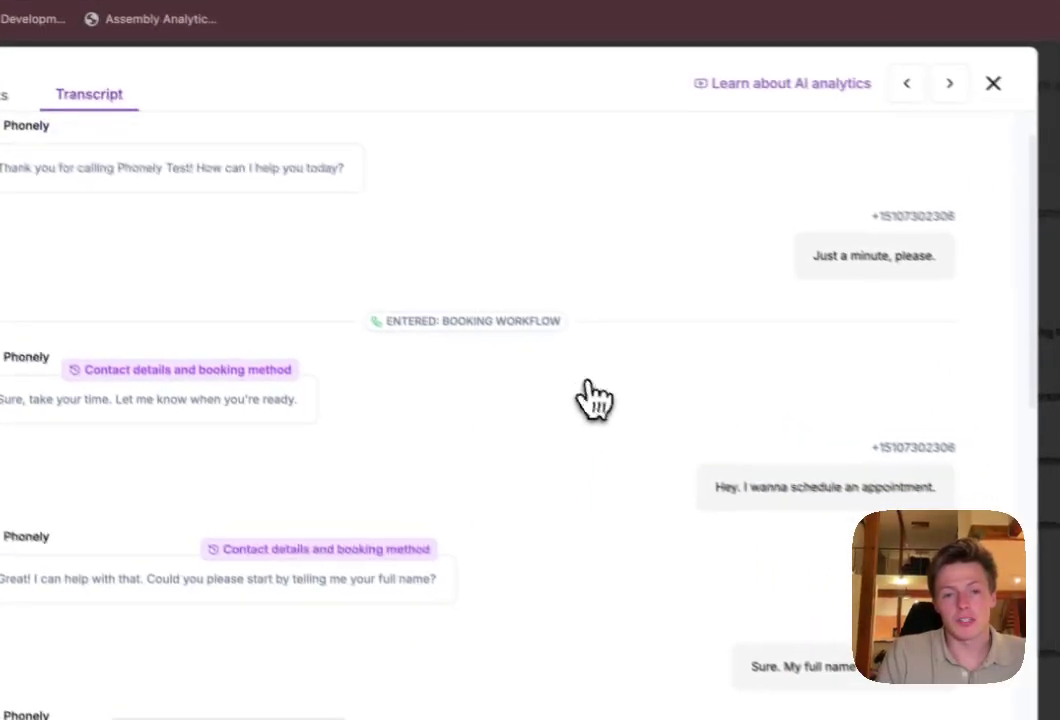
{"action": "scroll", "coordinate": [580, 400], "scroll_direction": "down", "scroll_amount": 10}
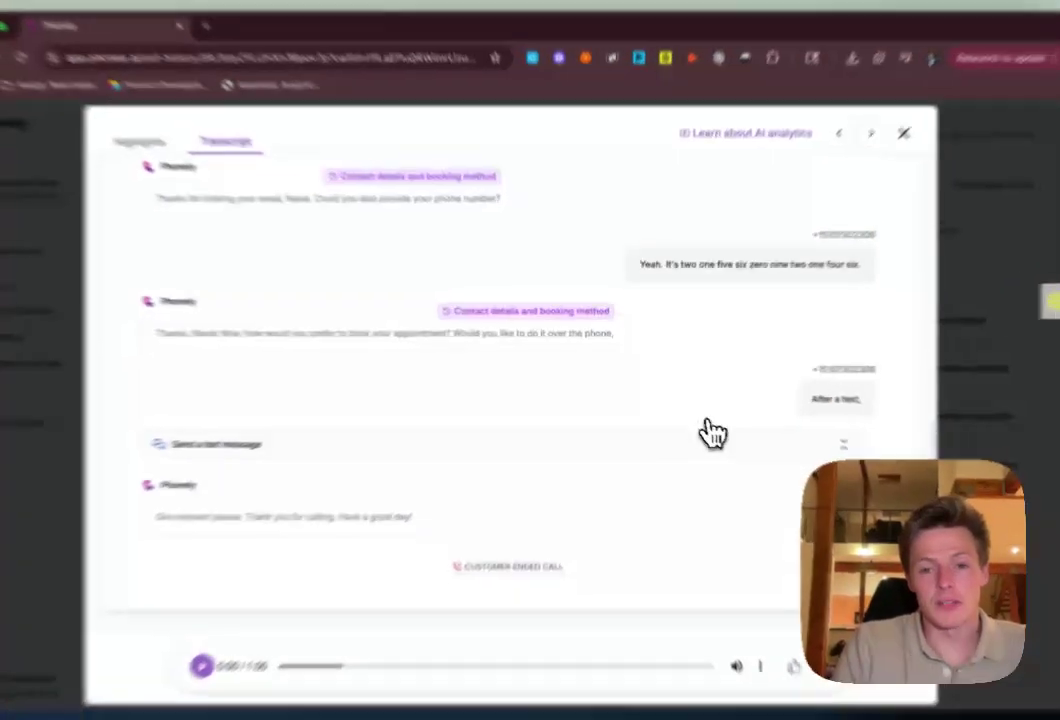
{"action": "left_click", "coordinate": [712, 434]}
{"action": "scroll", "coordinate": [770, 483], "scroll_direction": "down", "scroll_amount": 3}
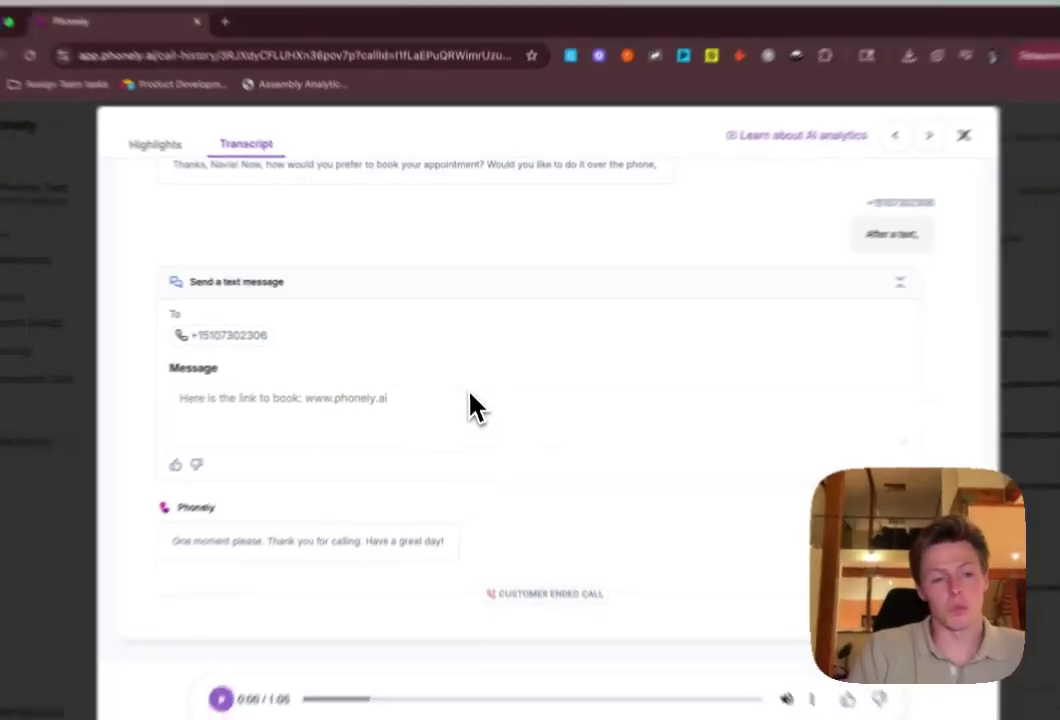